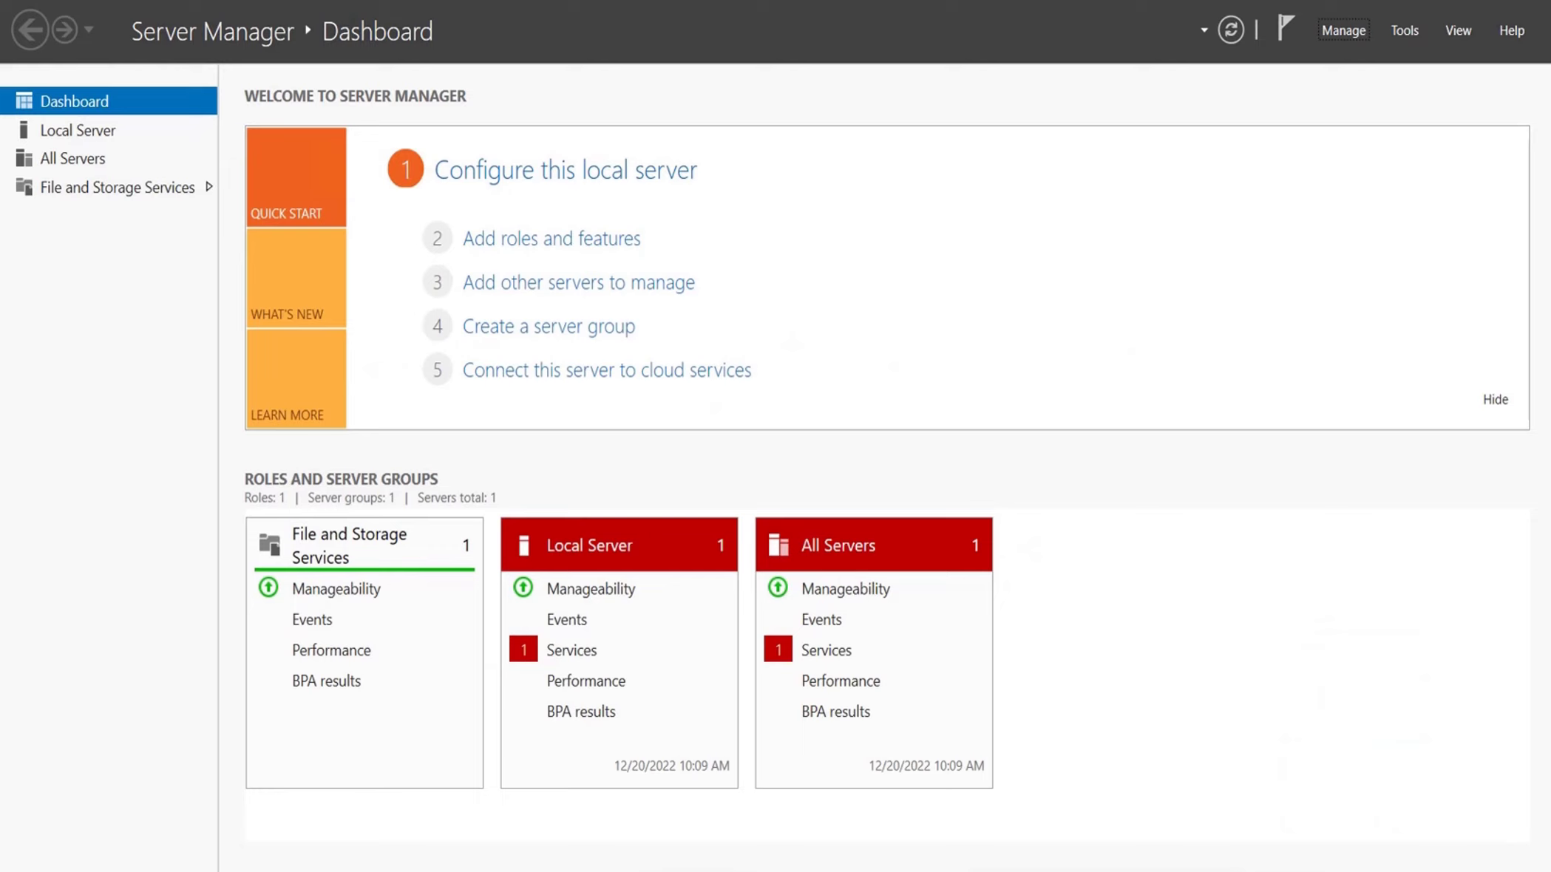
Launch Add Roles and Features, keep role-based installation on the local server, and reach Server Roles.
left_click(1346, 34)
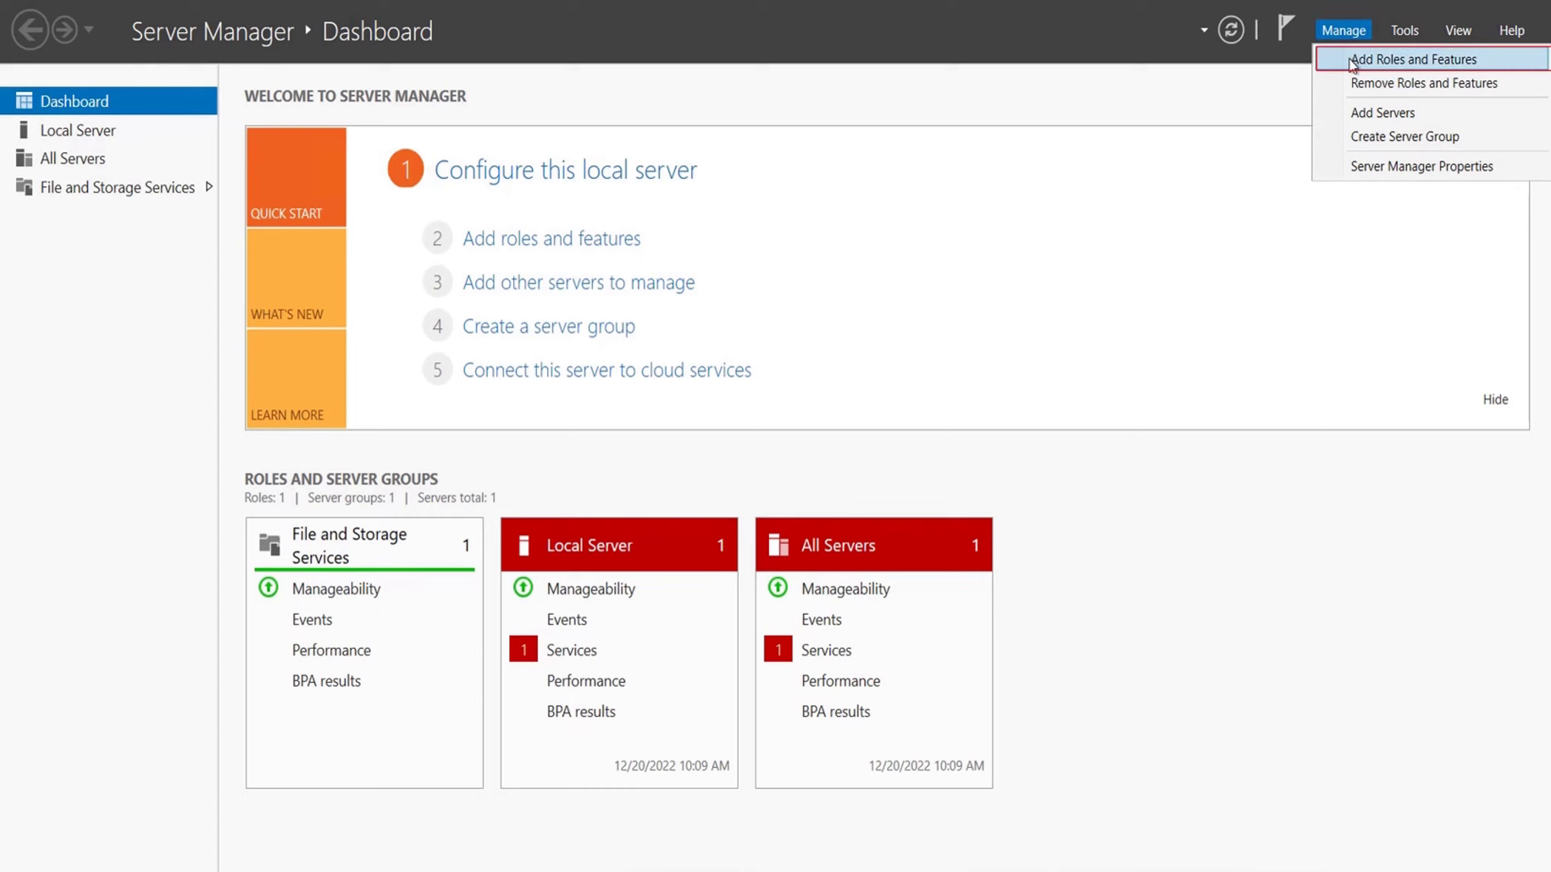
left_click(1352, 60)
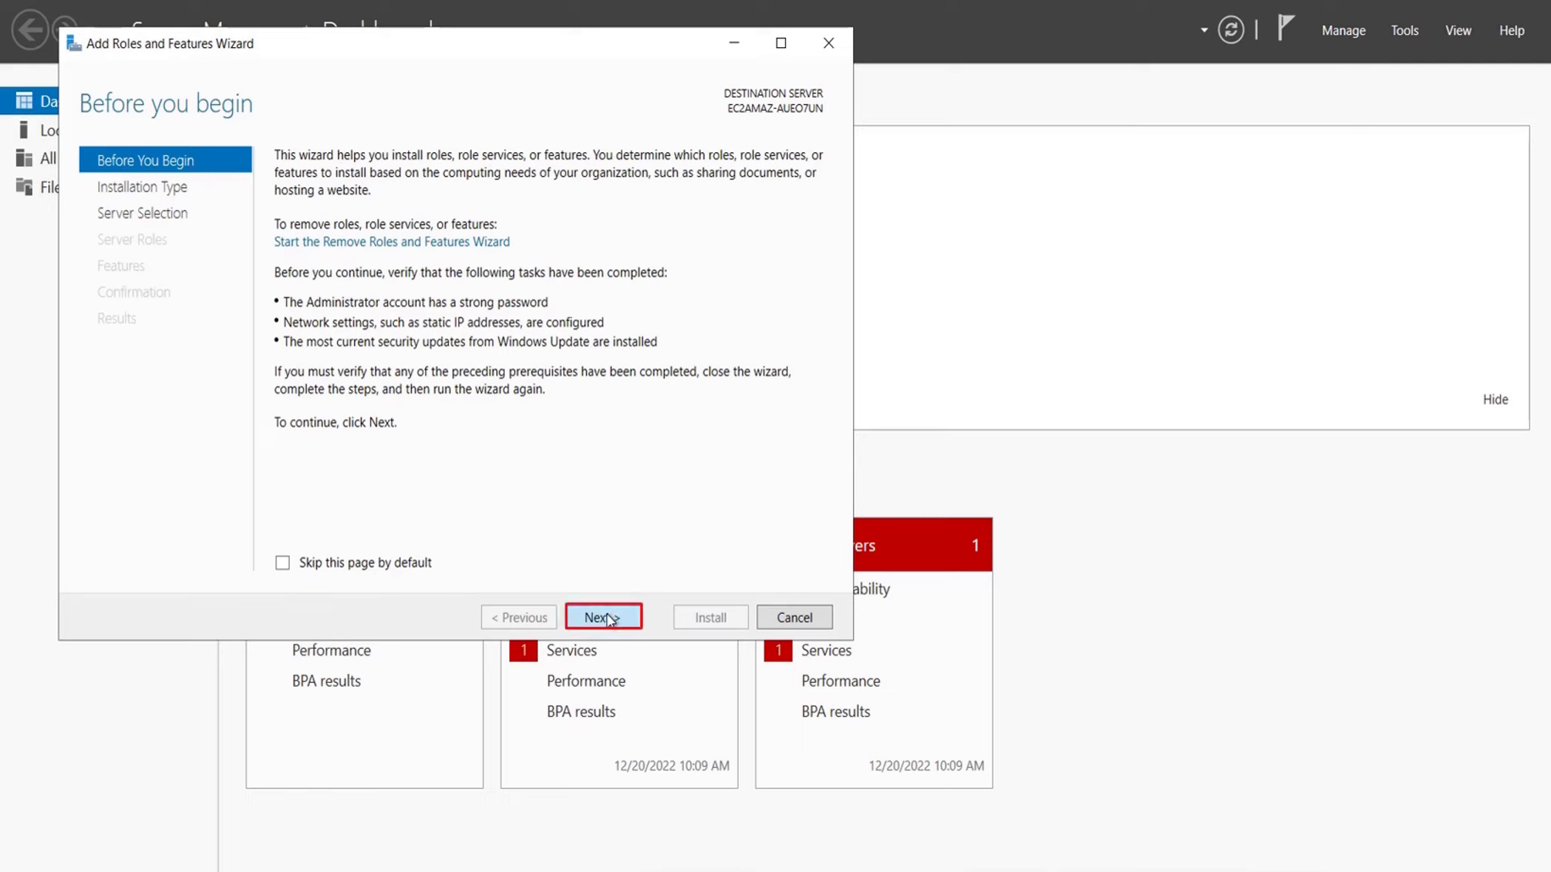
left_click(603, 618)
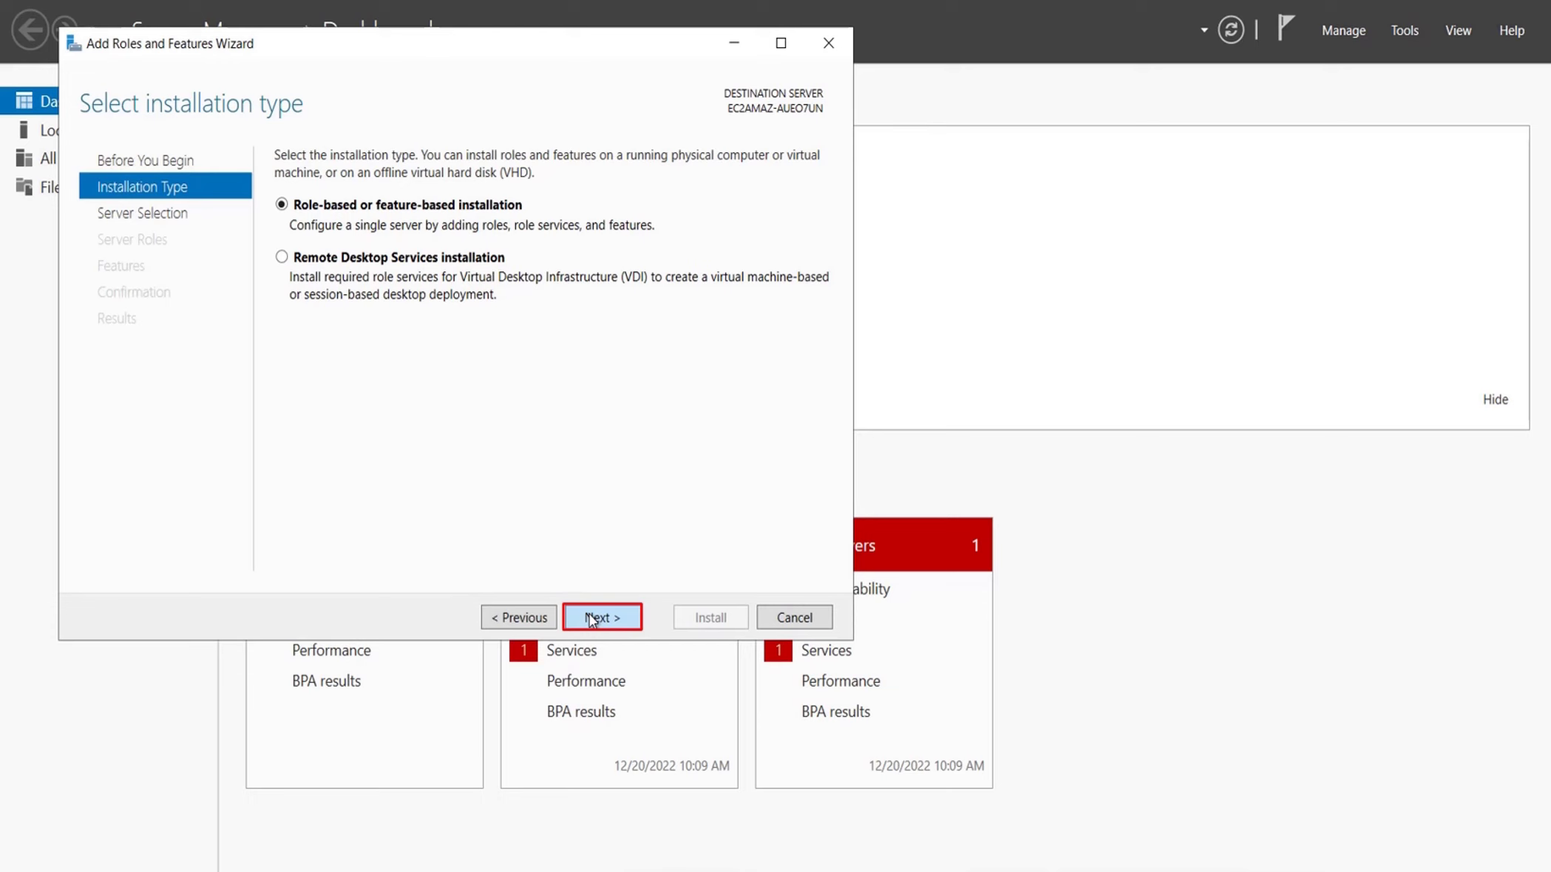
left_click(593, 621)
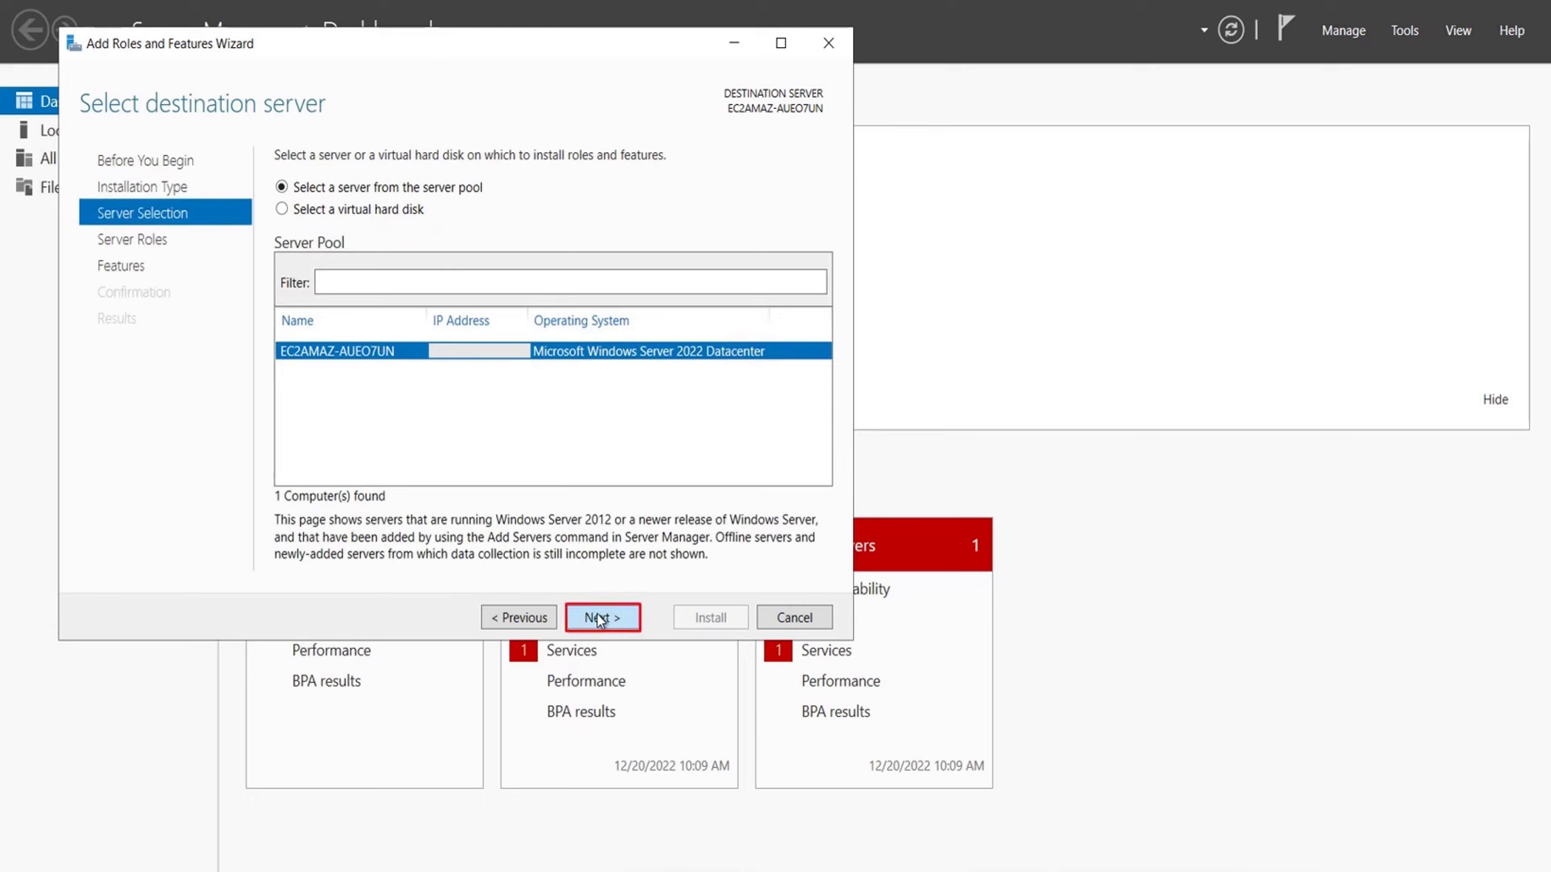
left_click(598, 621)
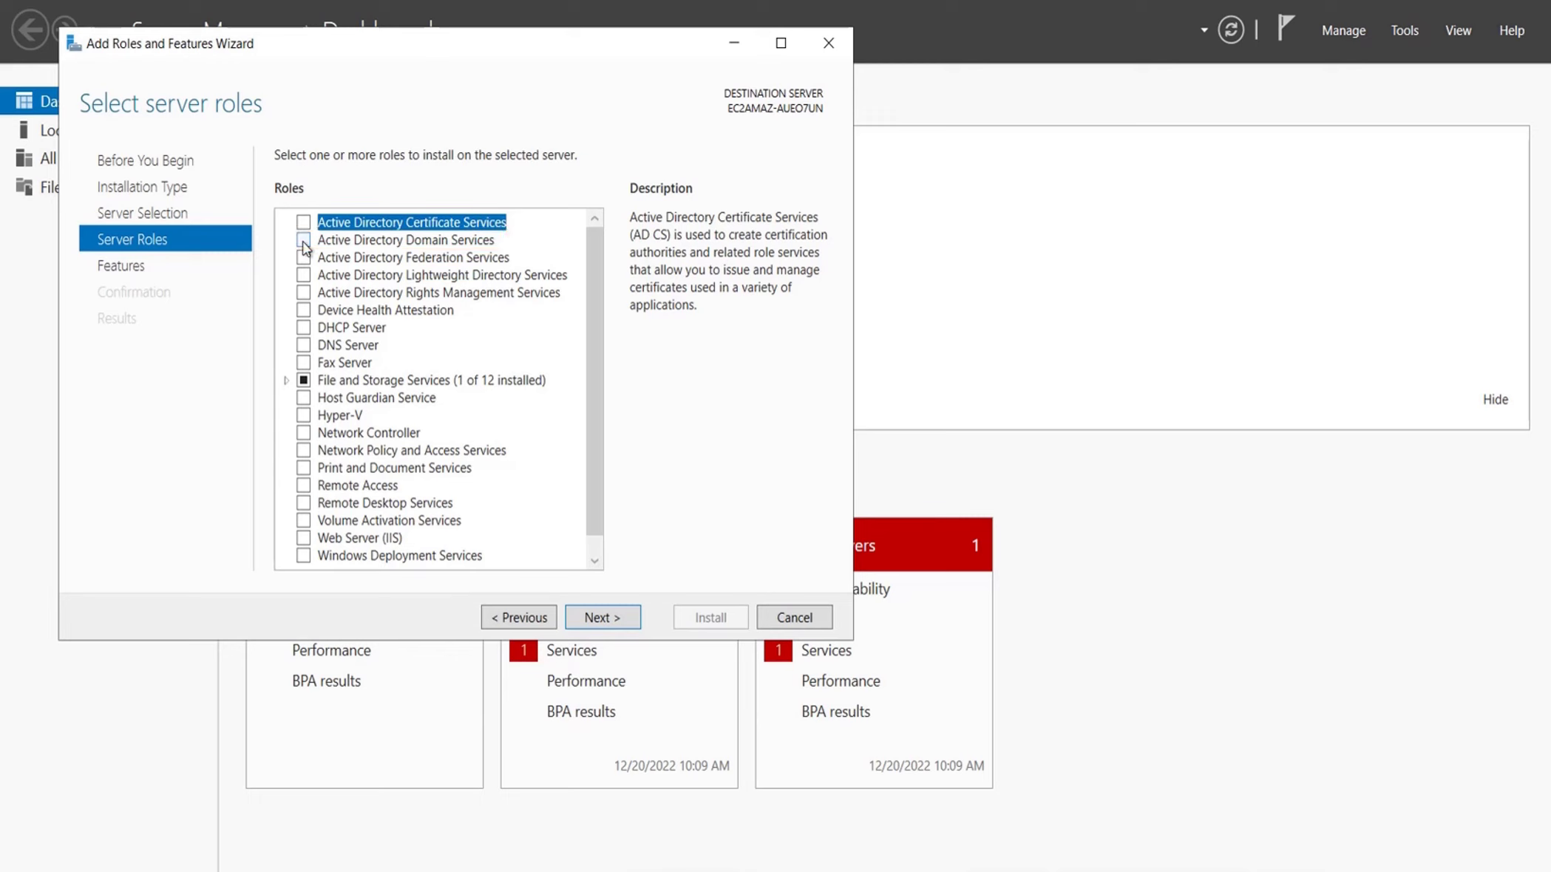
Select Active Directory Domain Services with its required management tools and advance to the Confirmation page.
left_click(304, 242)
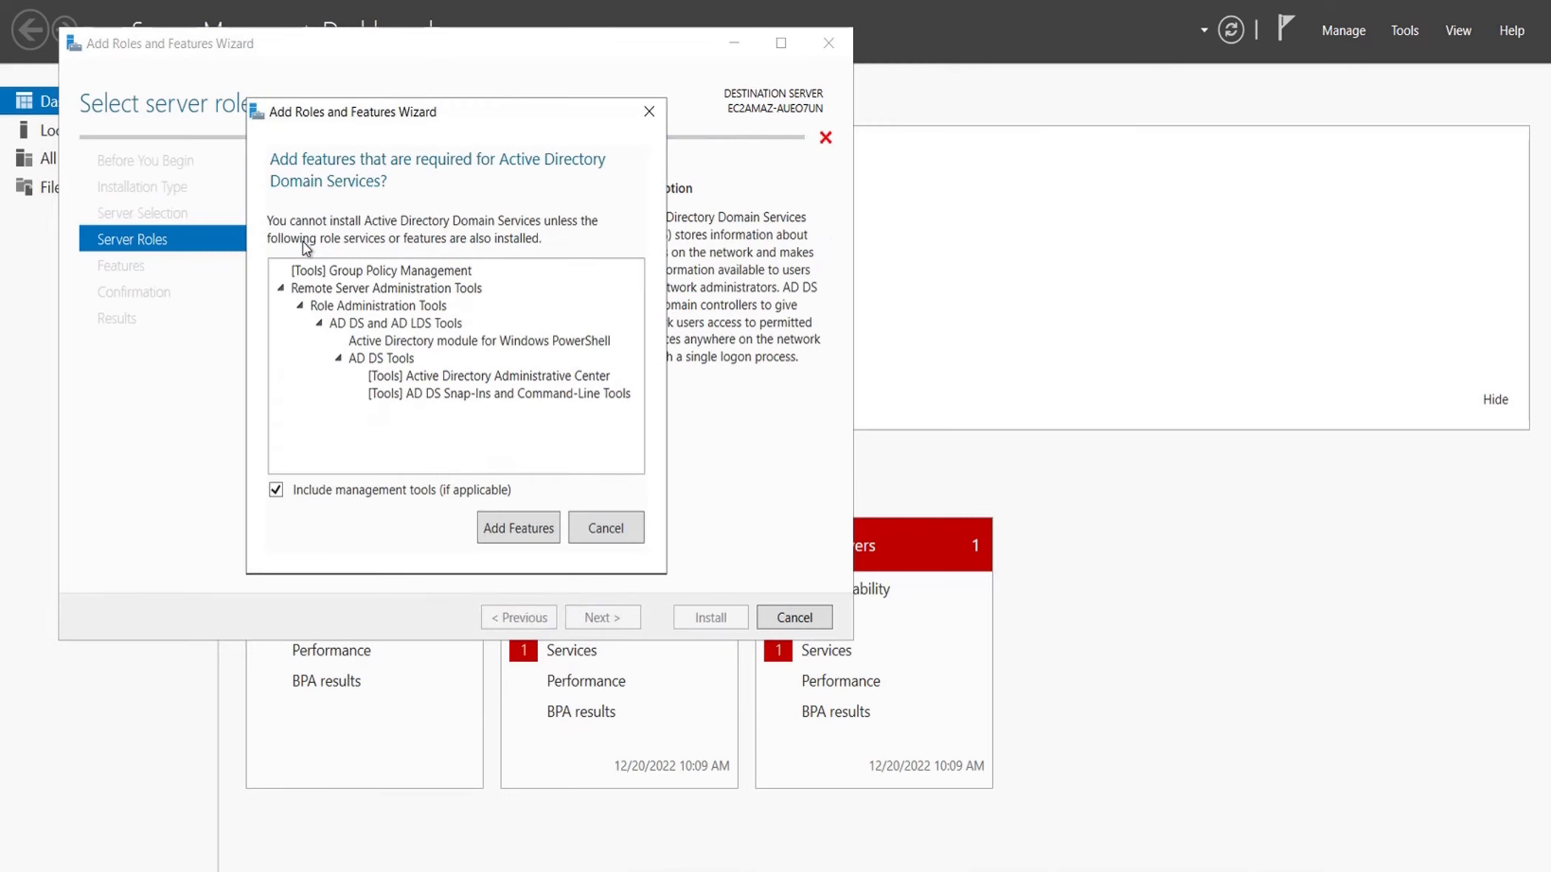
left_click(522, 527)
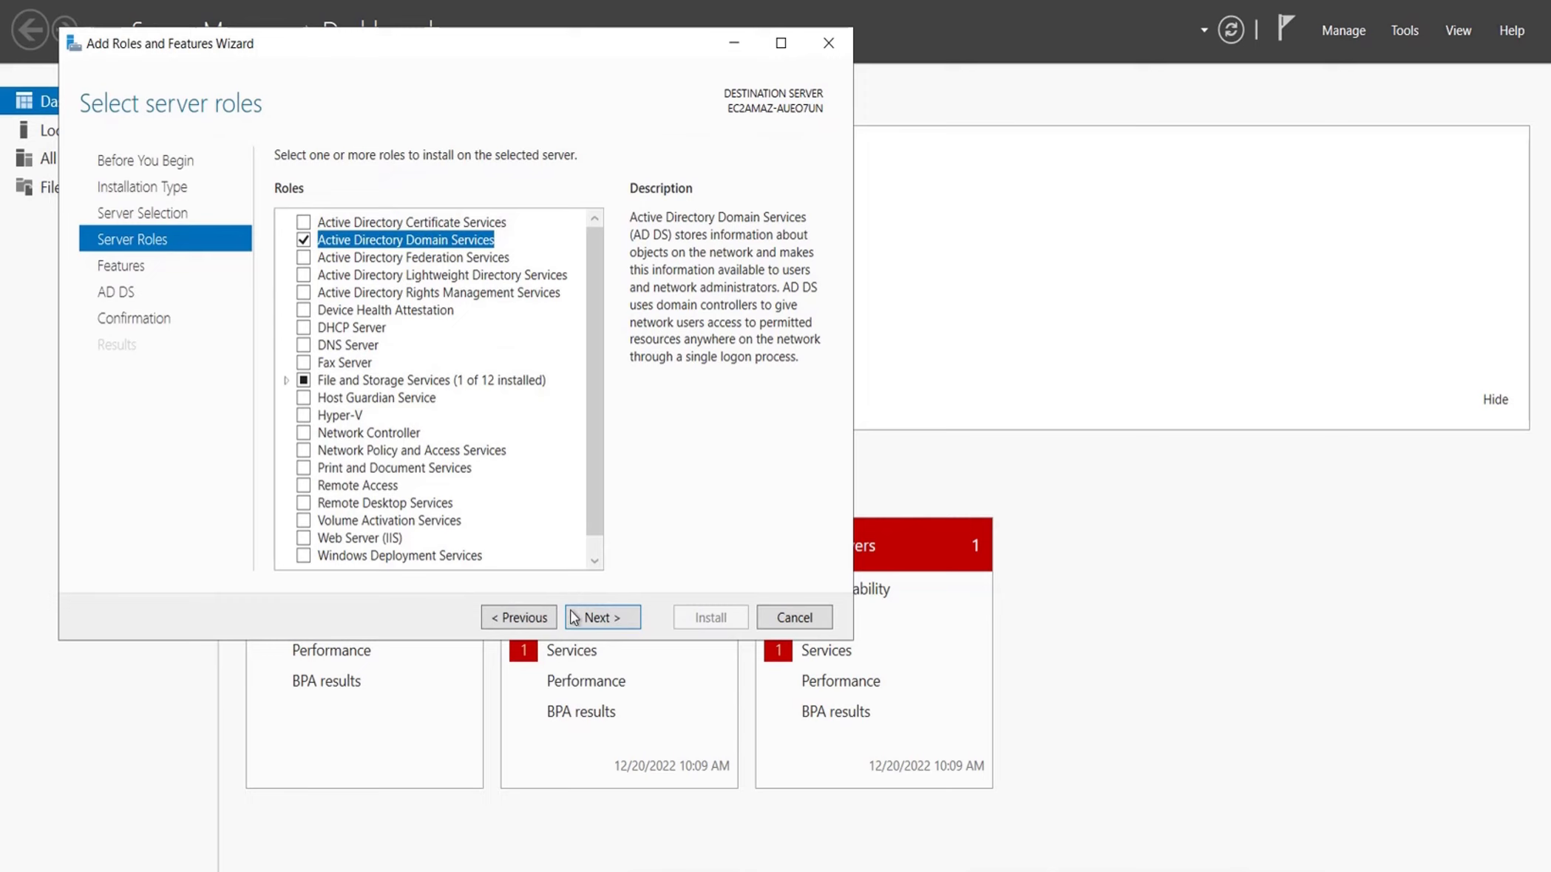
left_click(585, 622)
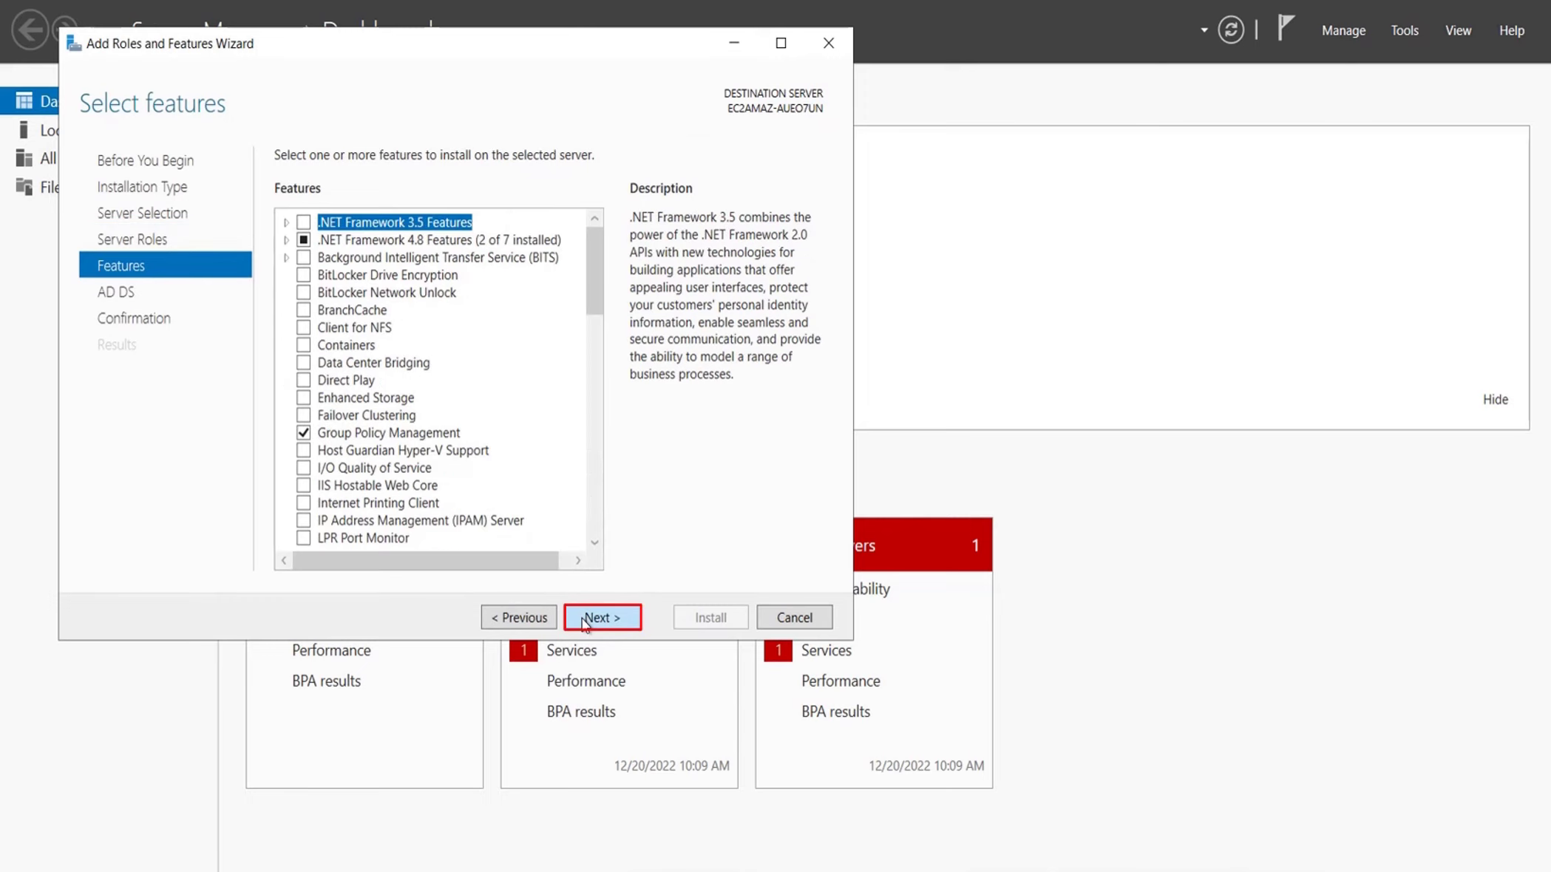
left_click(603, 619)
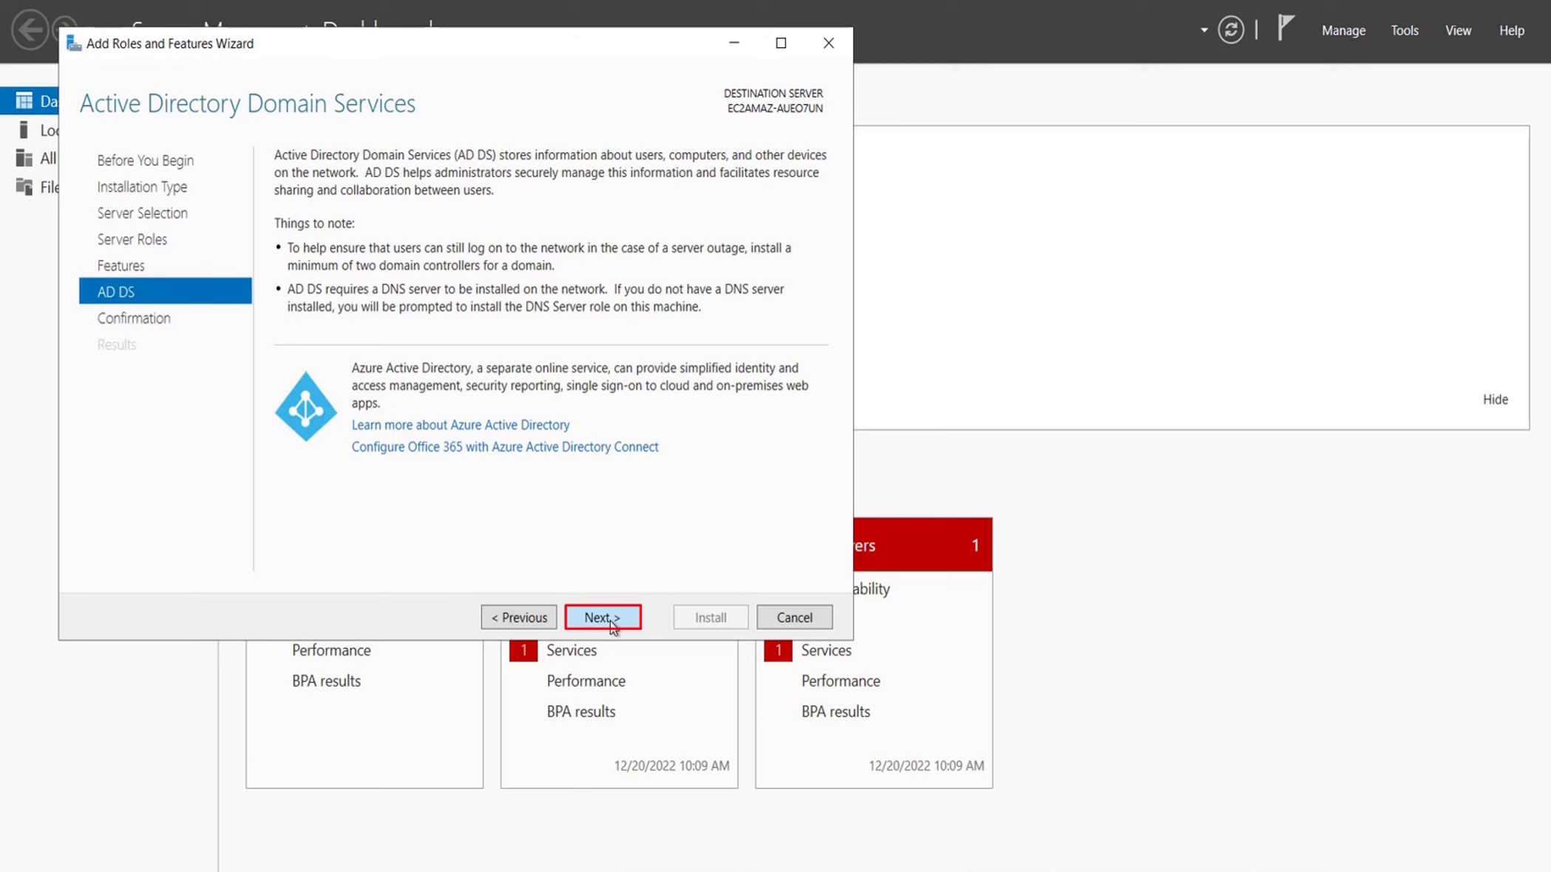
left_click(612, 627)
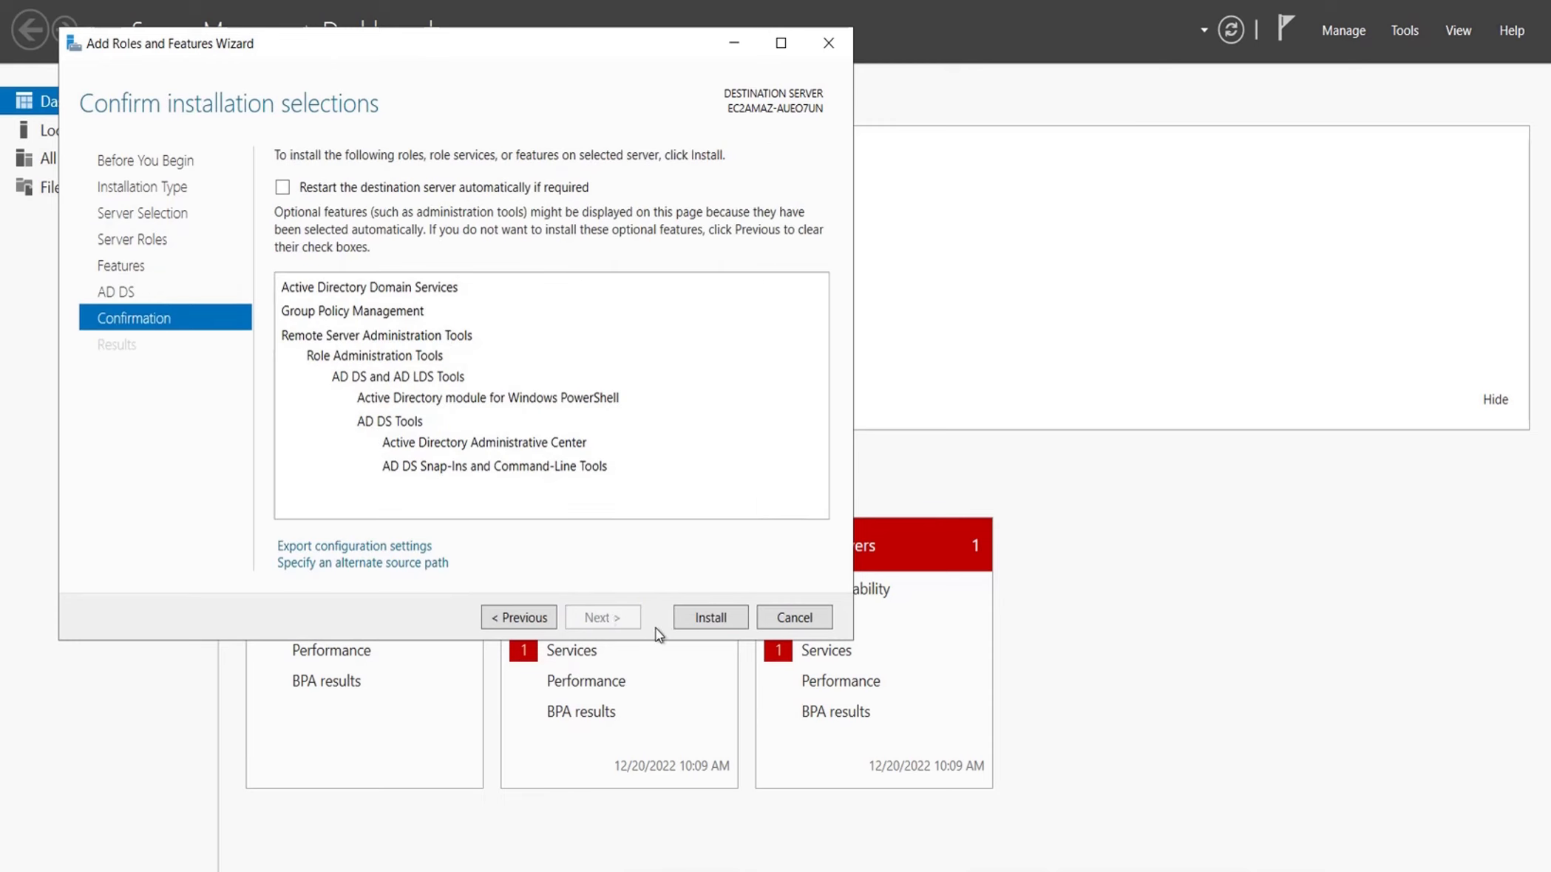
Install the AD DS role and features, then close the finished wizard.
left_click(712, 618)
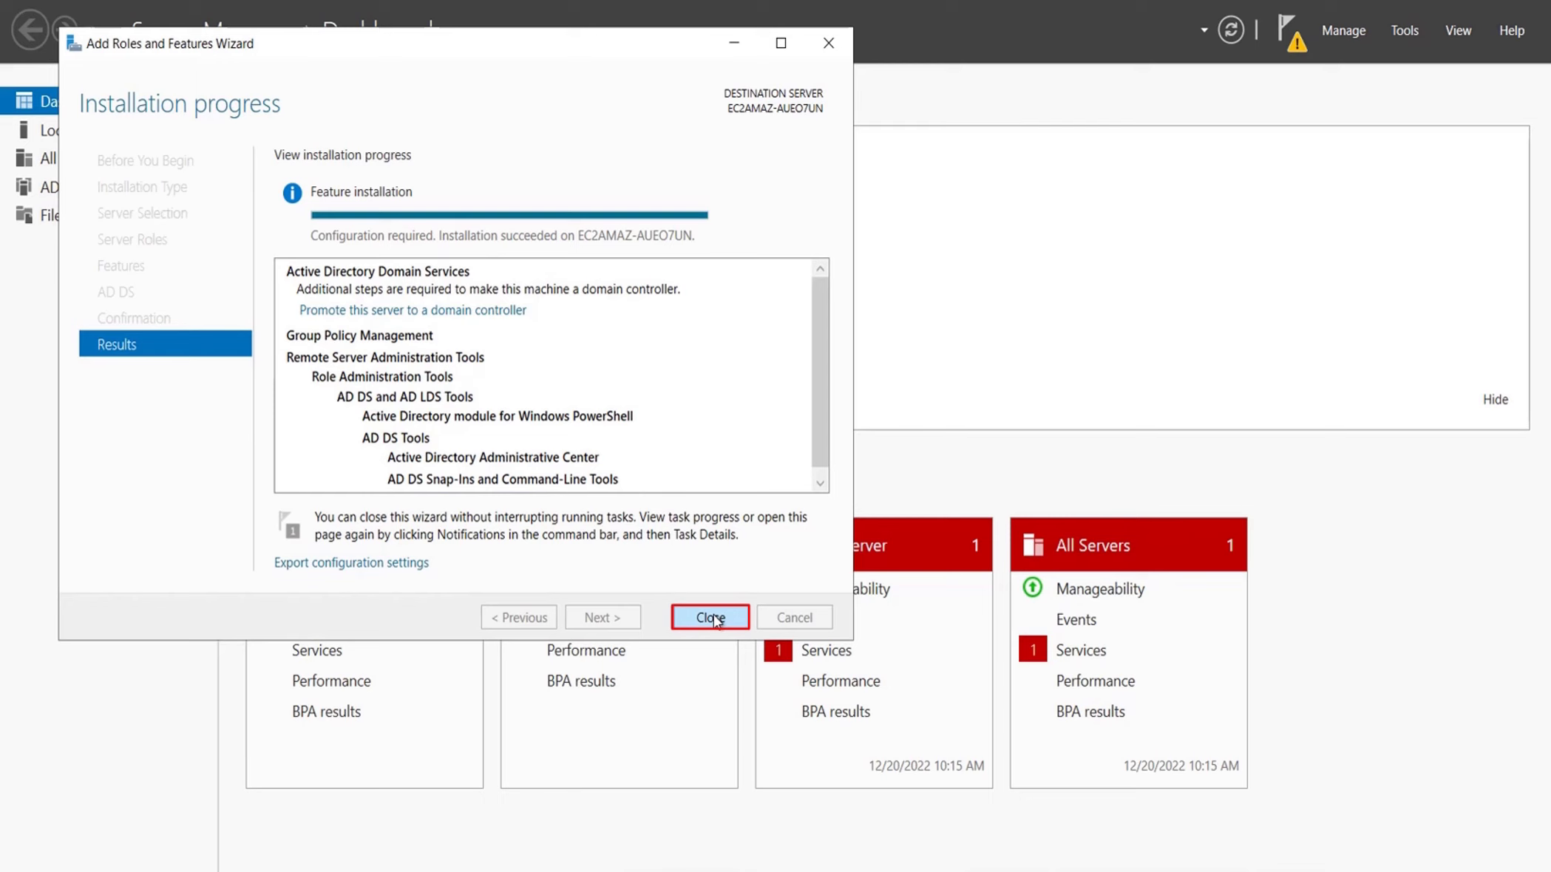
left_click(713, 618)
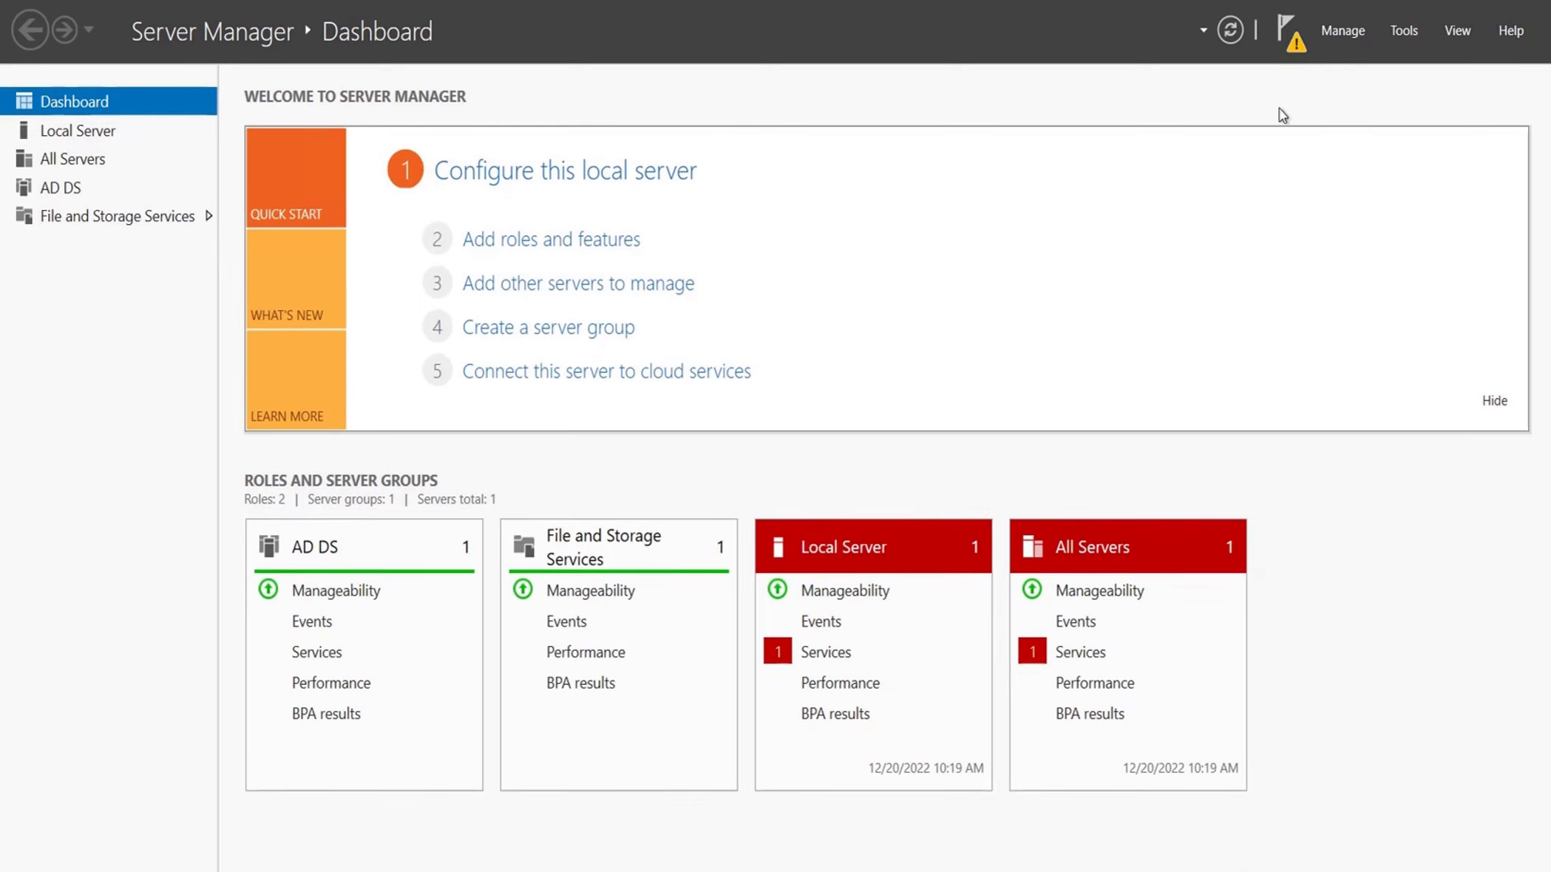
From Notifications, promote the server to a domain controller, adding a new forest with root domain Testing.com.
left_click(1292, 49)
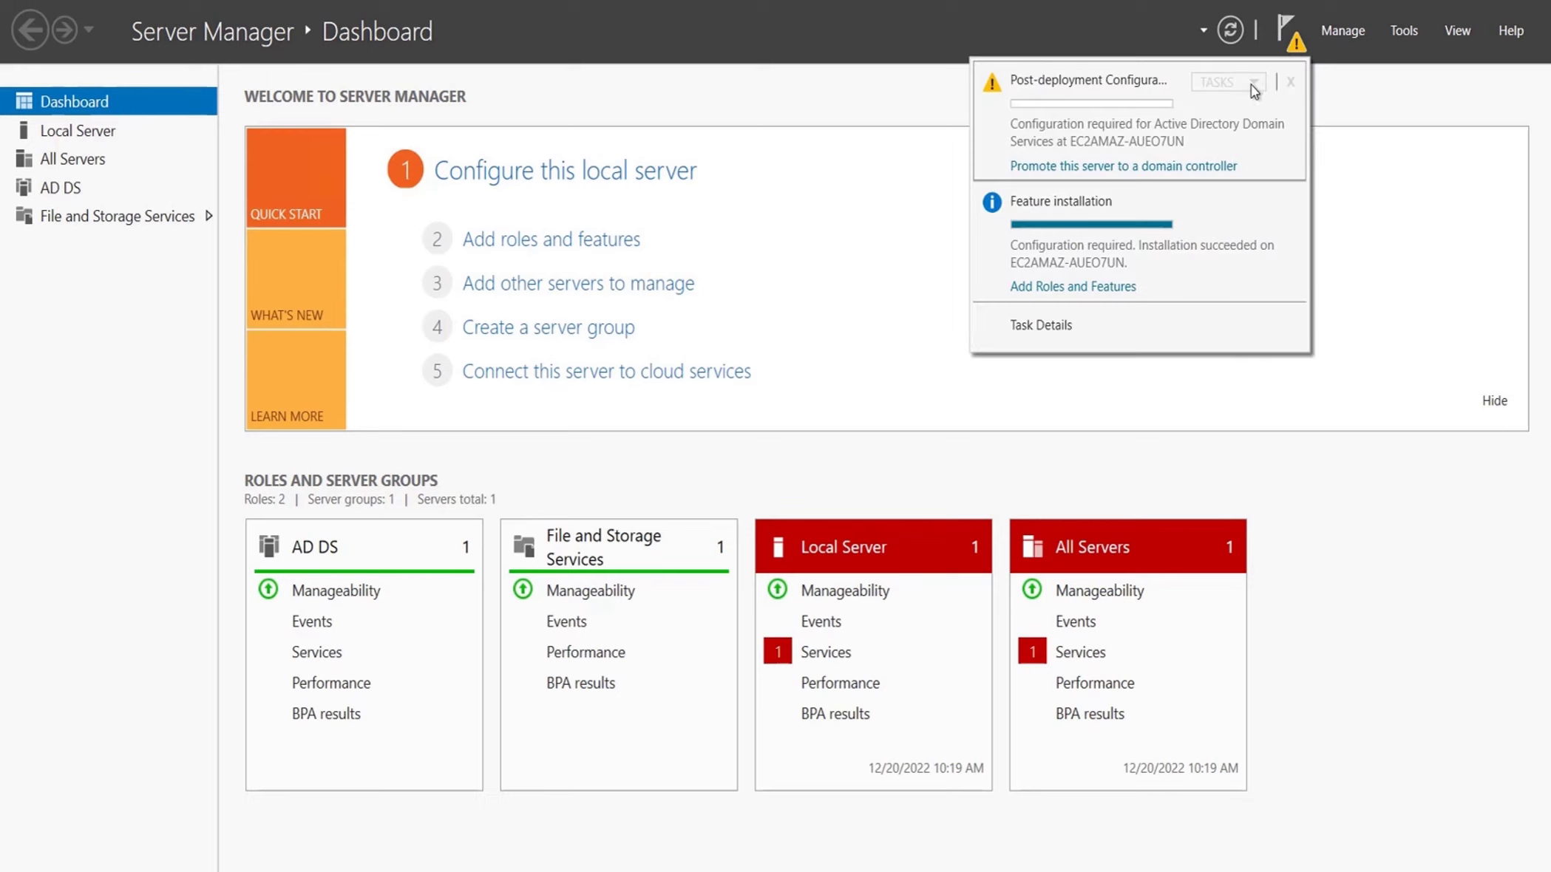
left_click(1148, 167)
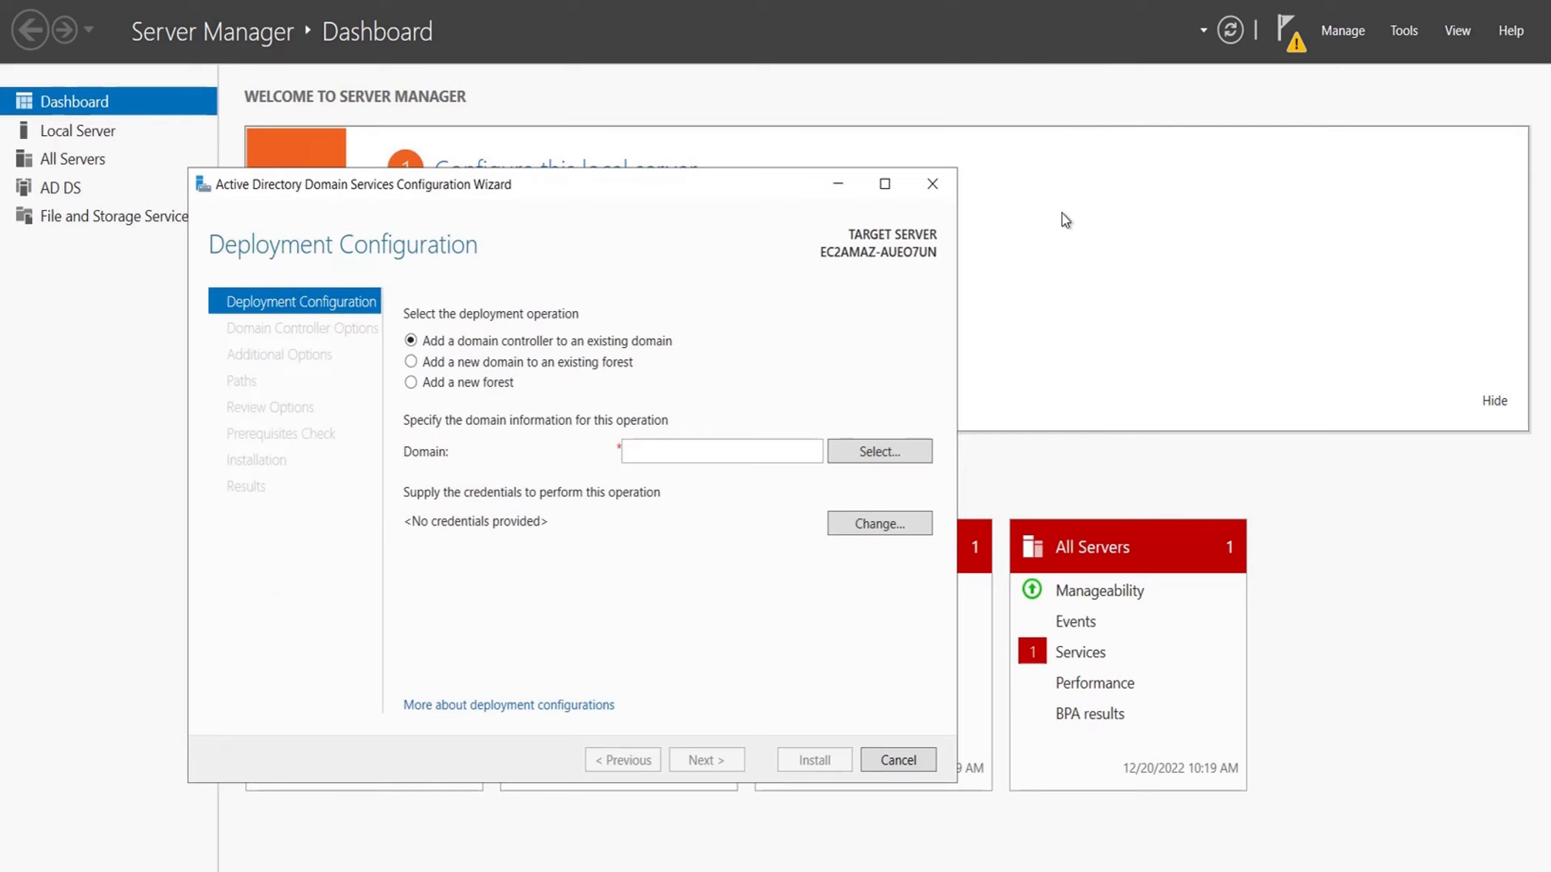
left_click(410, 383)
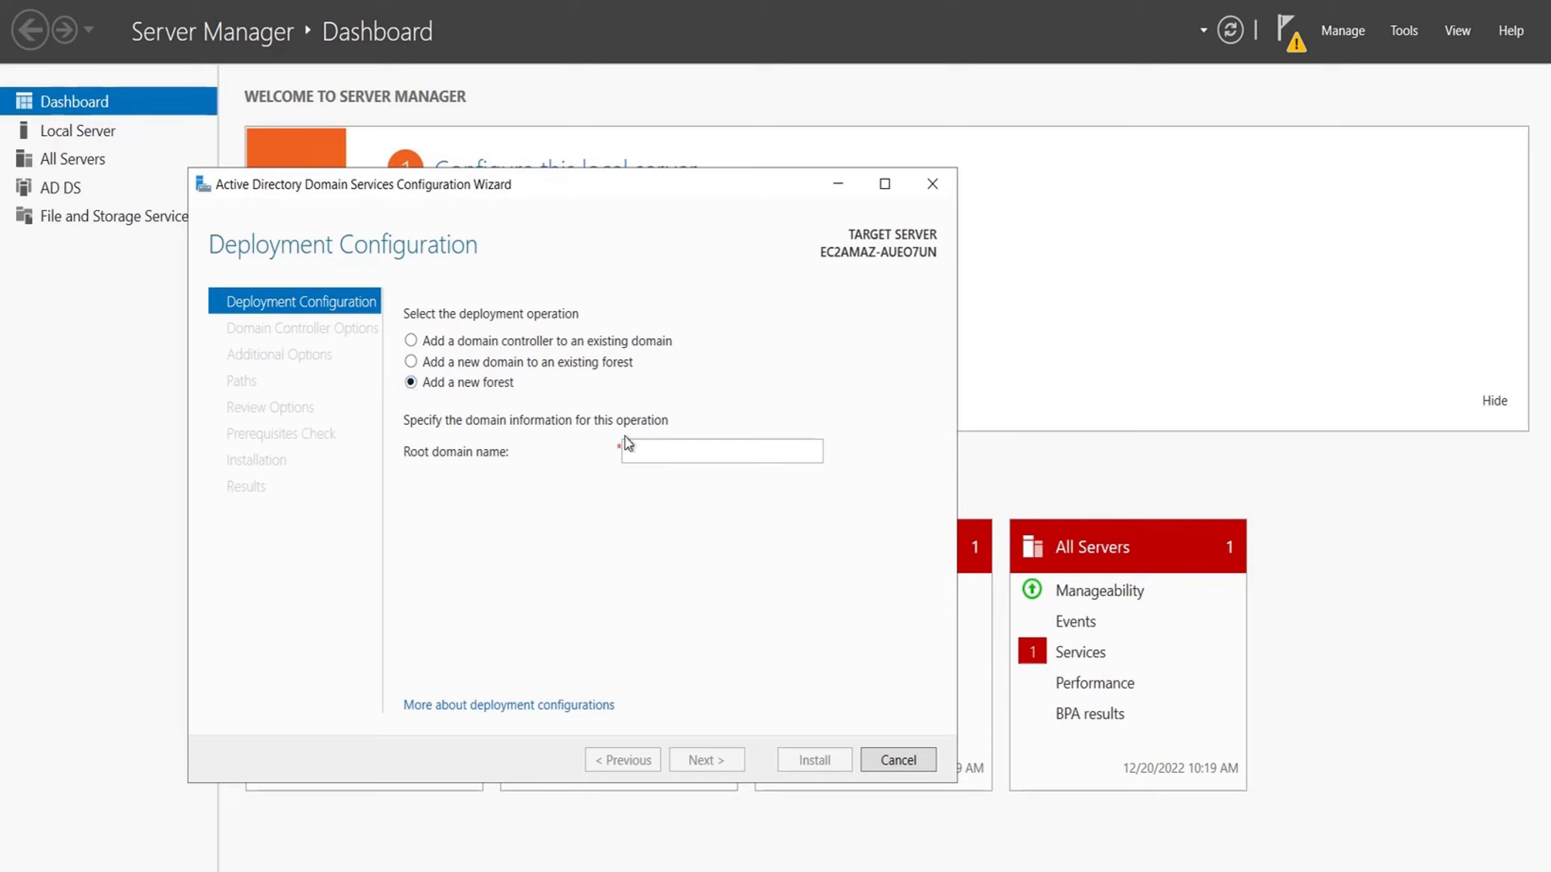
left_click(643, 448)
type("T")
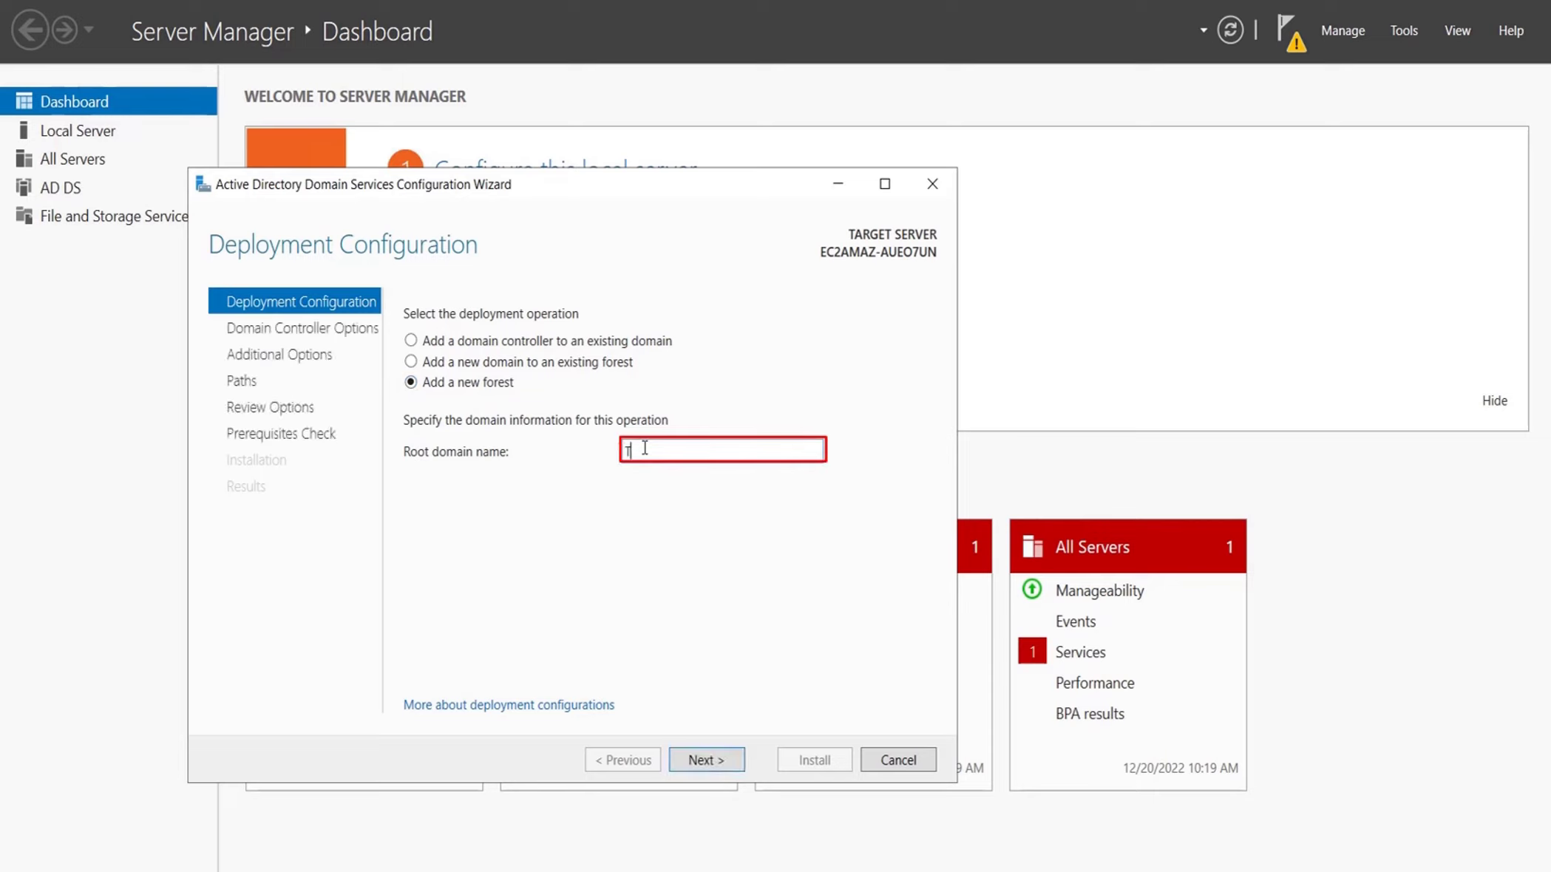
type("esting")
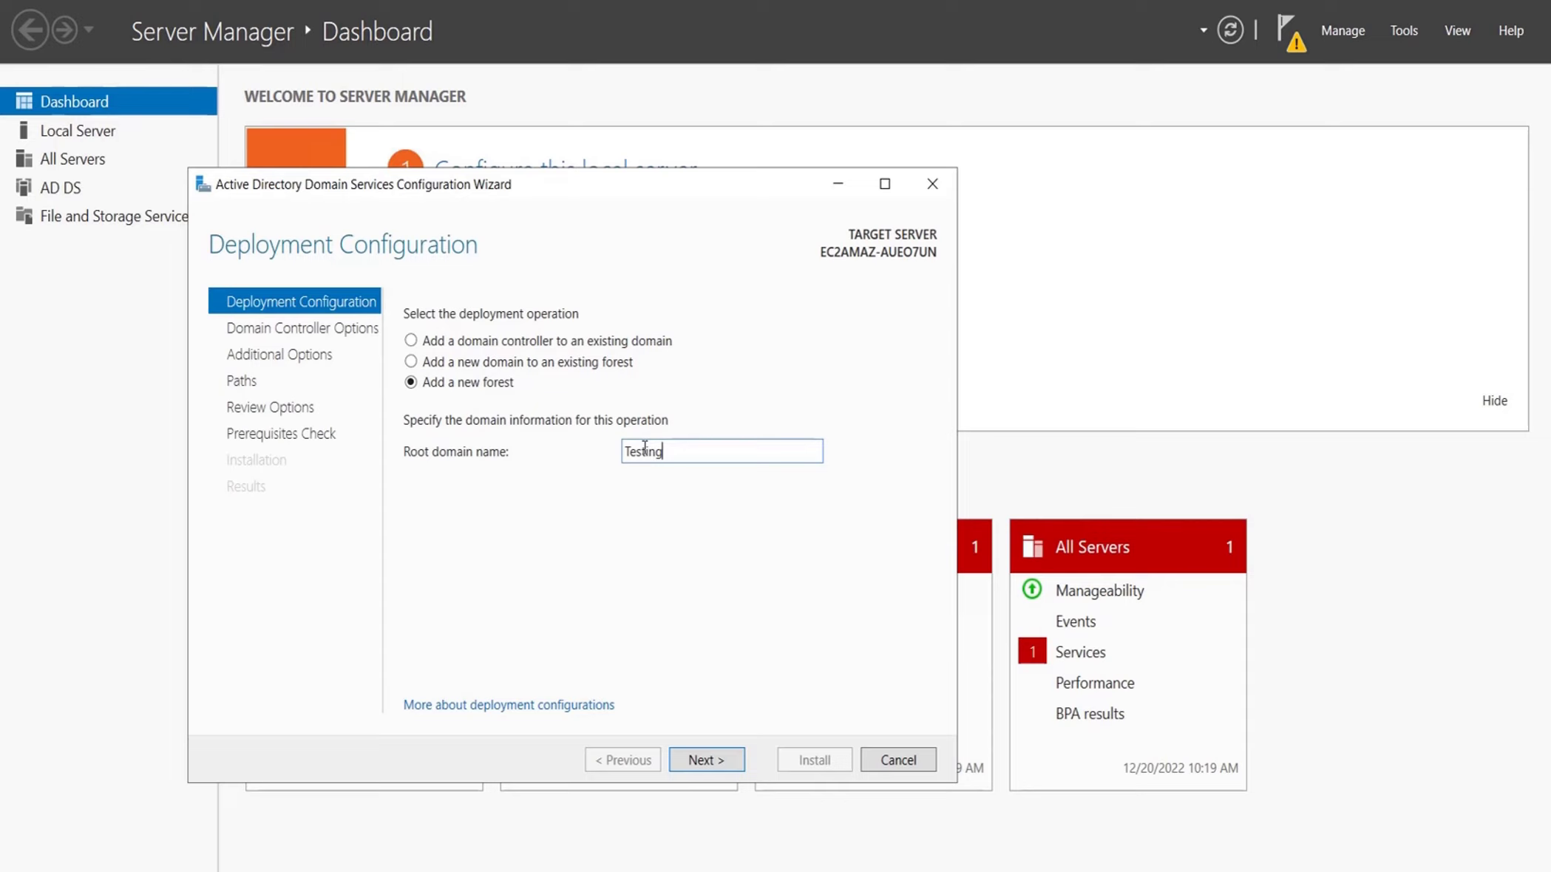
type(".com")
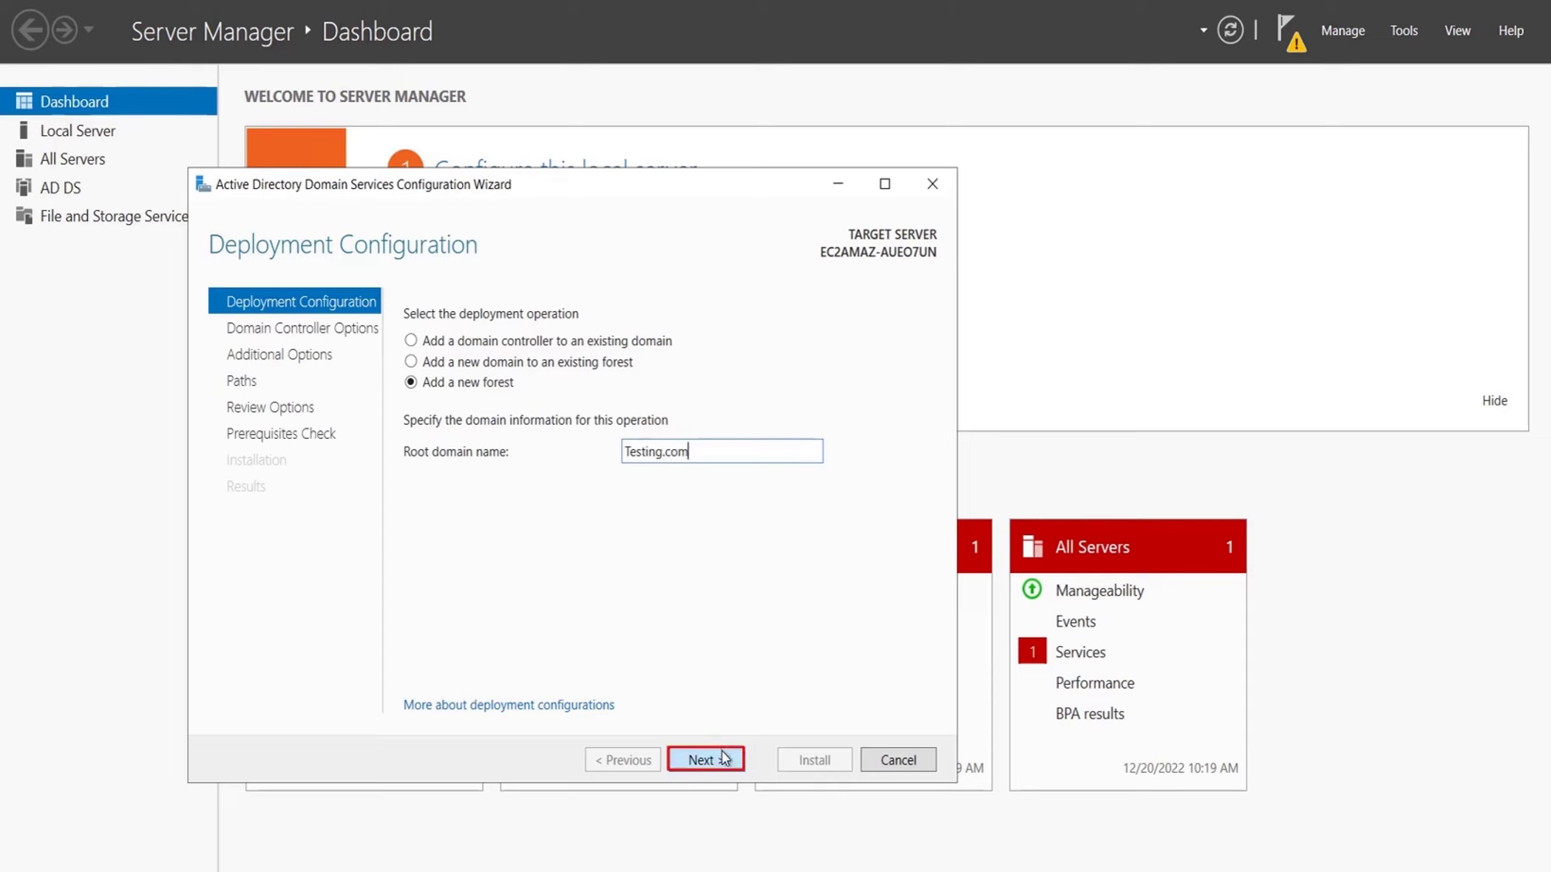
Enter and confirm the DSRM password on Domain Controller Options and continue to DNS options.
left_click(724, 759)
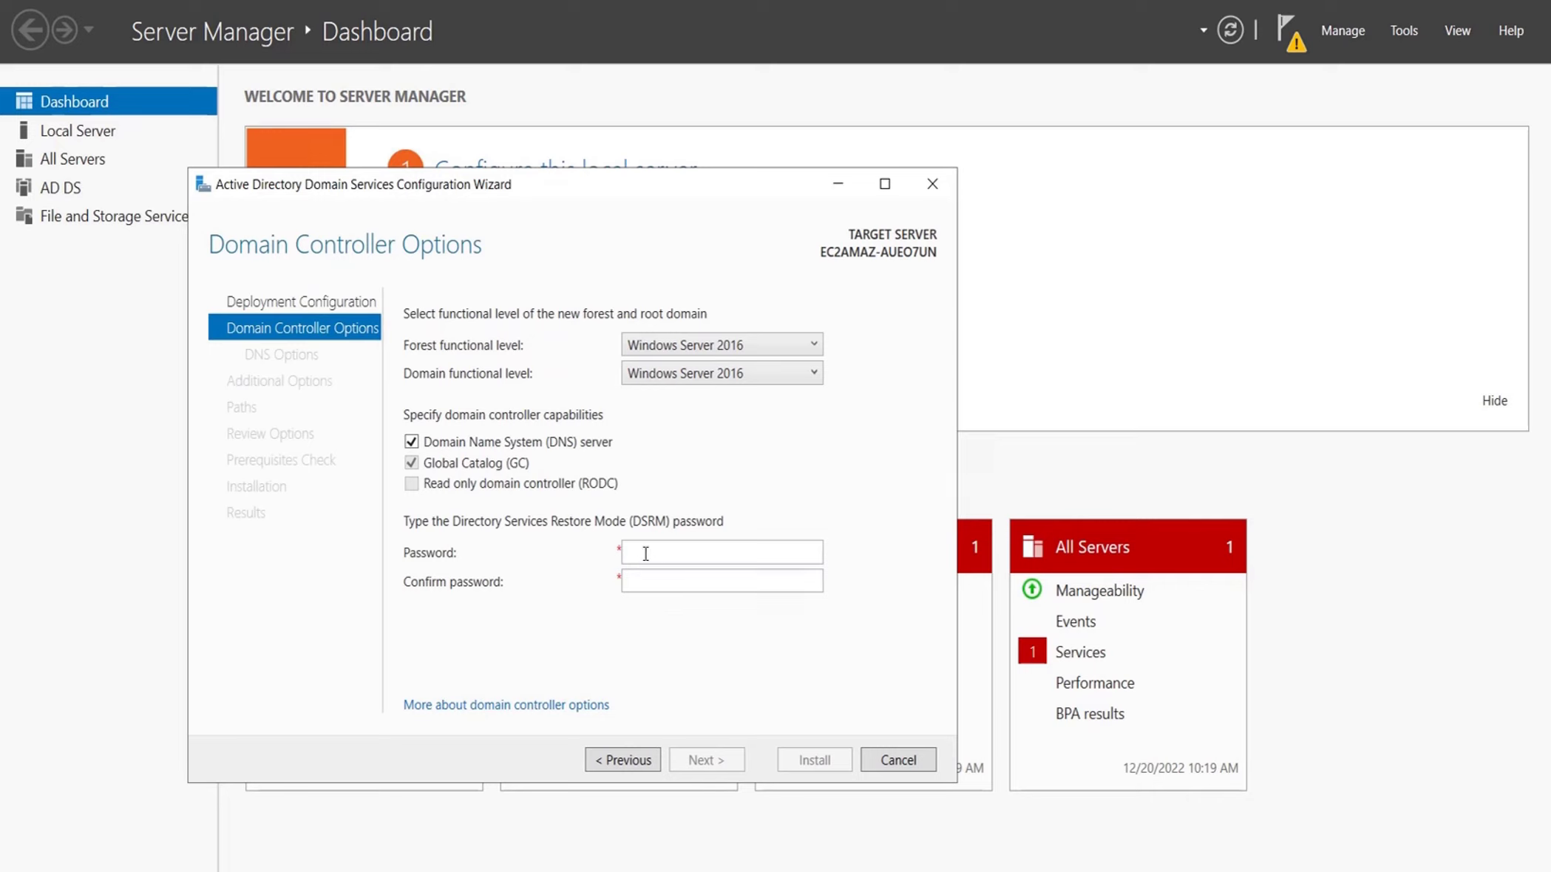
left_click(645, 554)
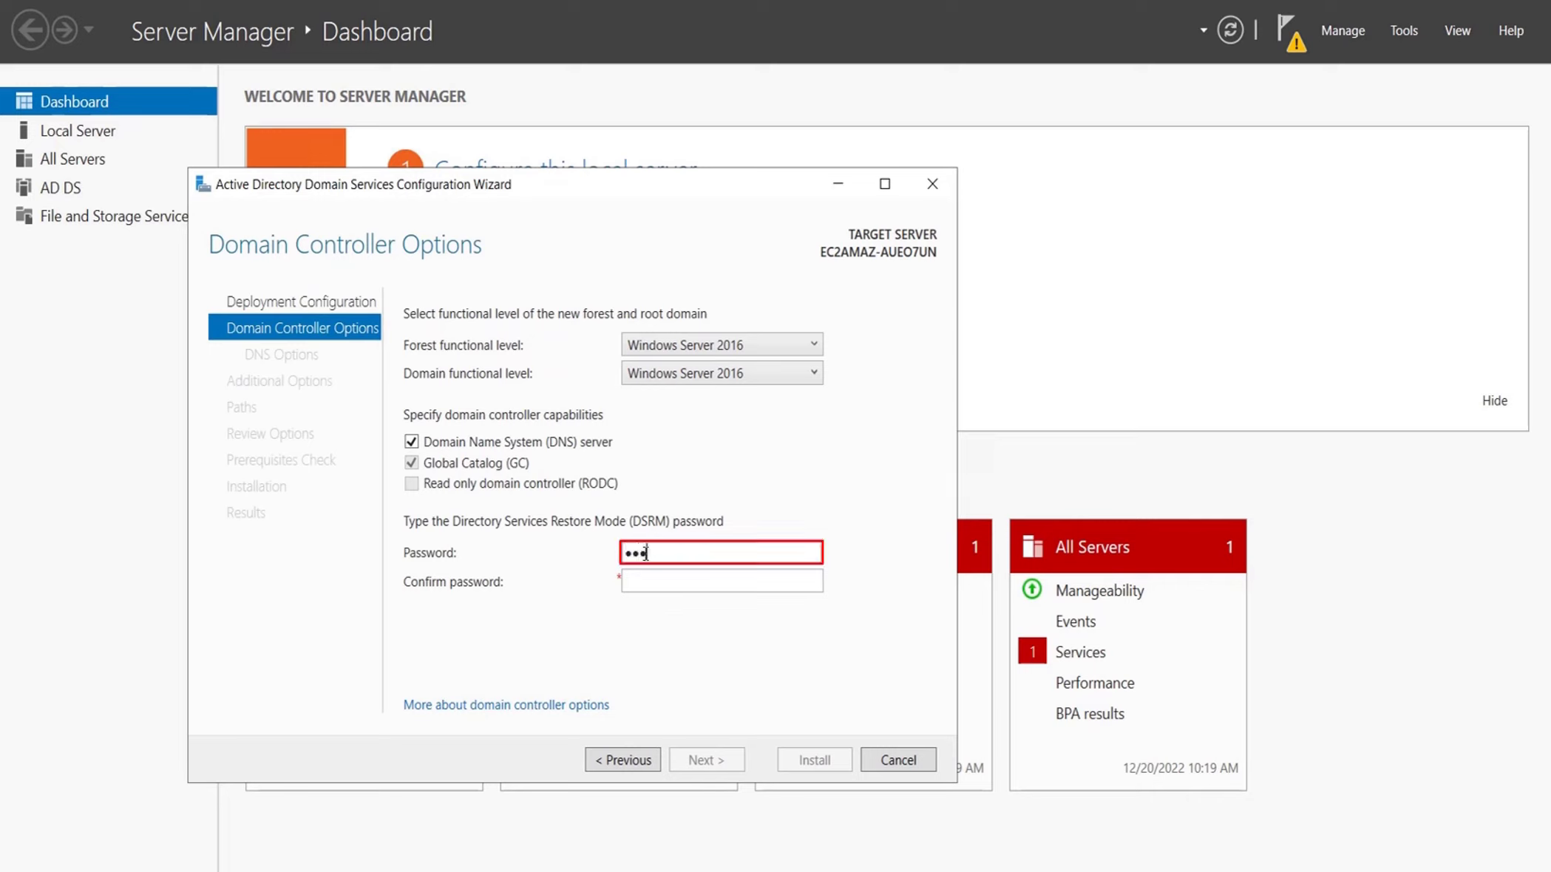
left_click(643, 584)
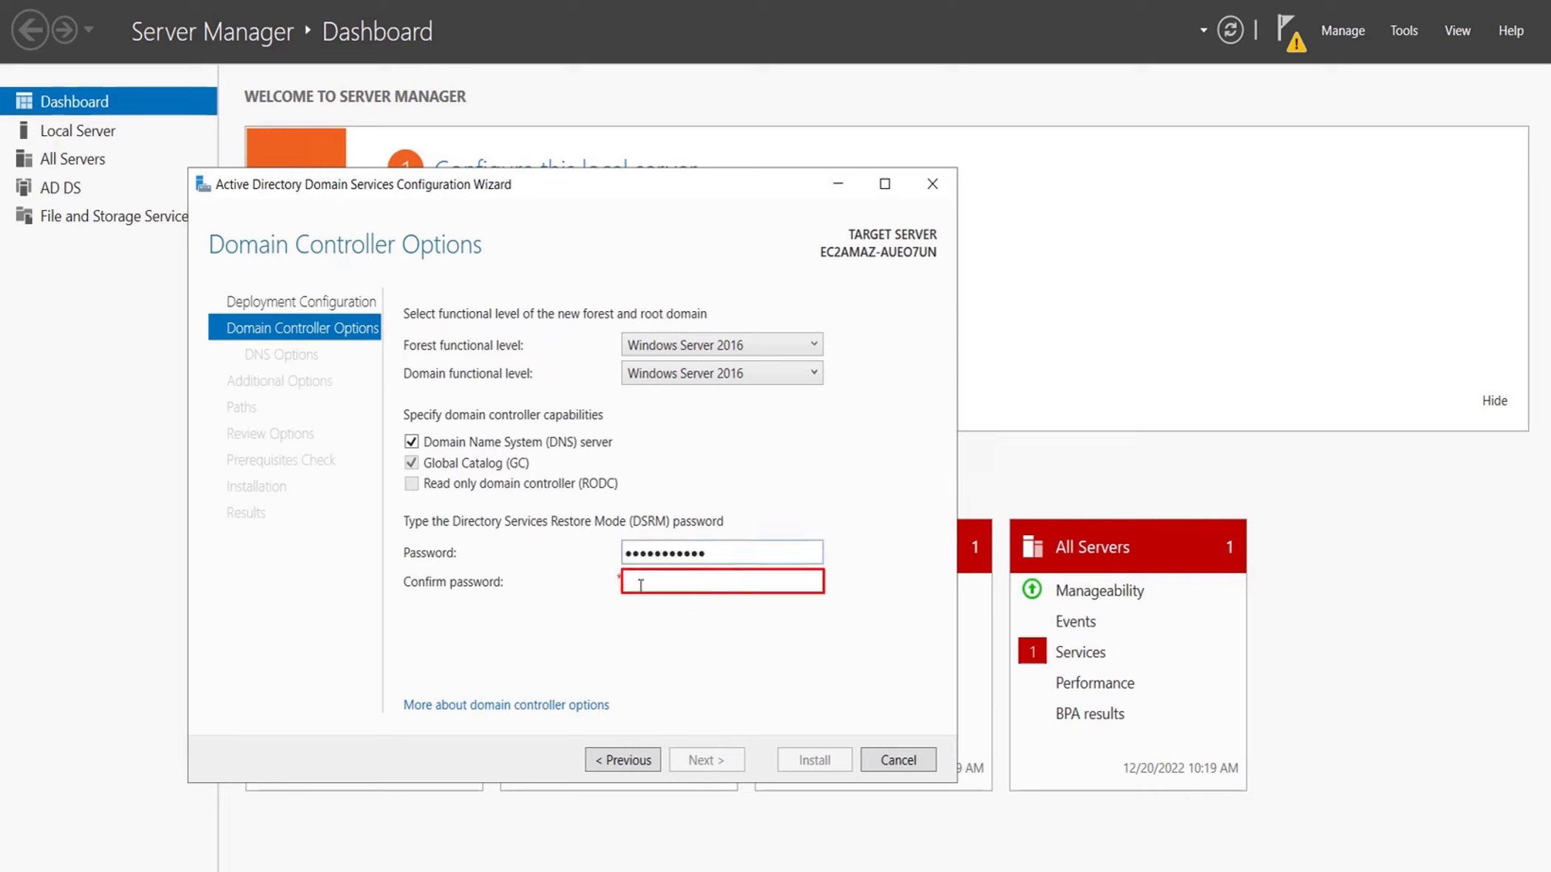
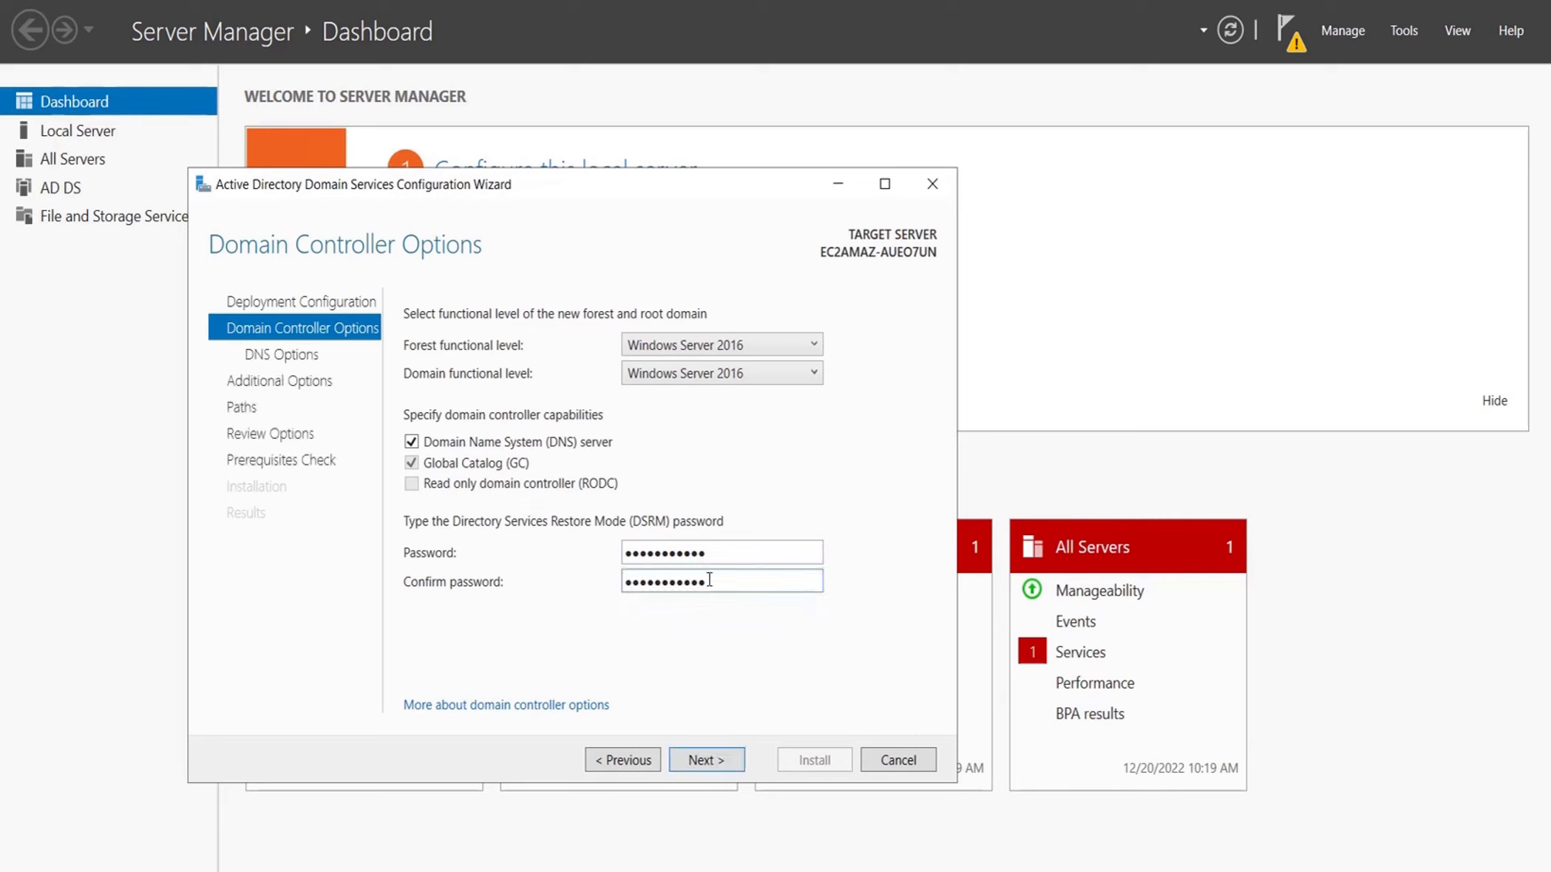
left_click(707, 762)
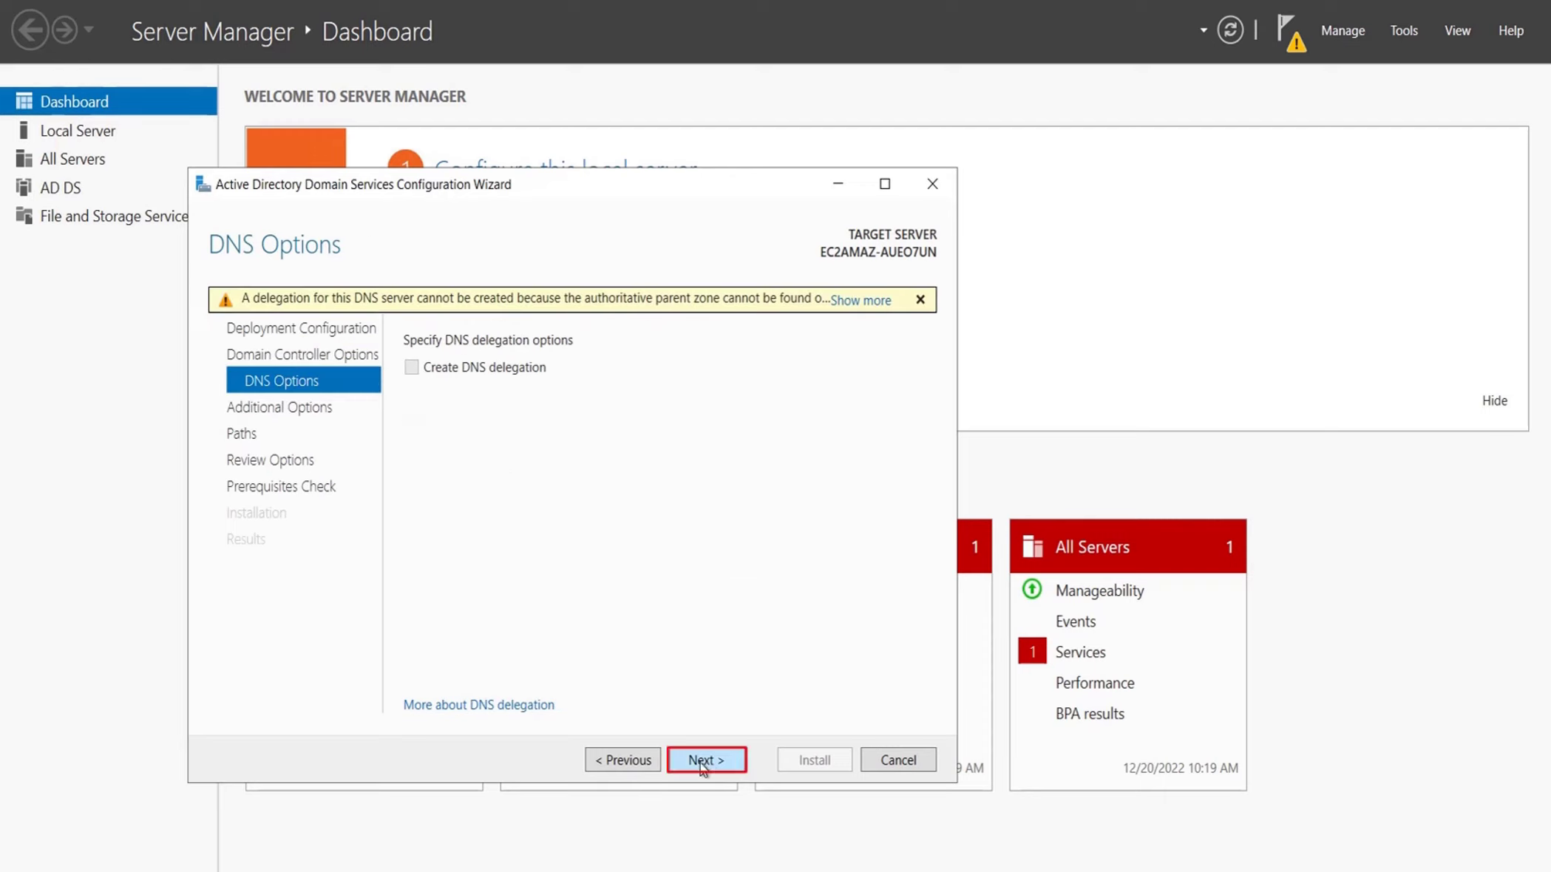
Accept NetBIOS name TESTING and default database, log and SYSVOL folders, then run the prerequisites check.
left_click(701, 765)
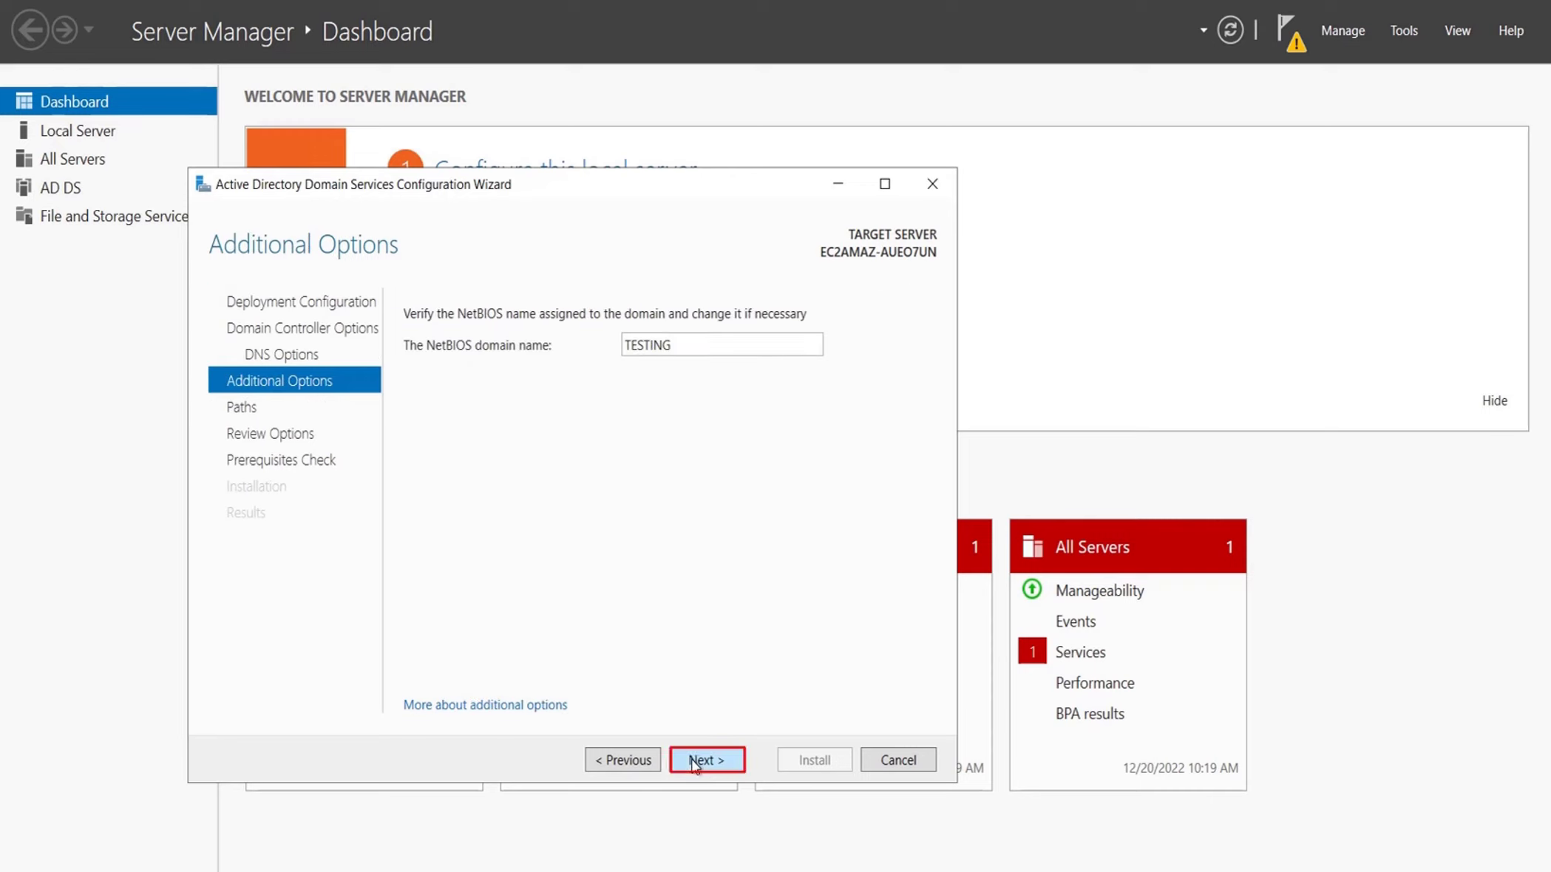
left_click(697, 764)
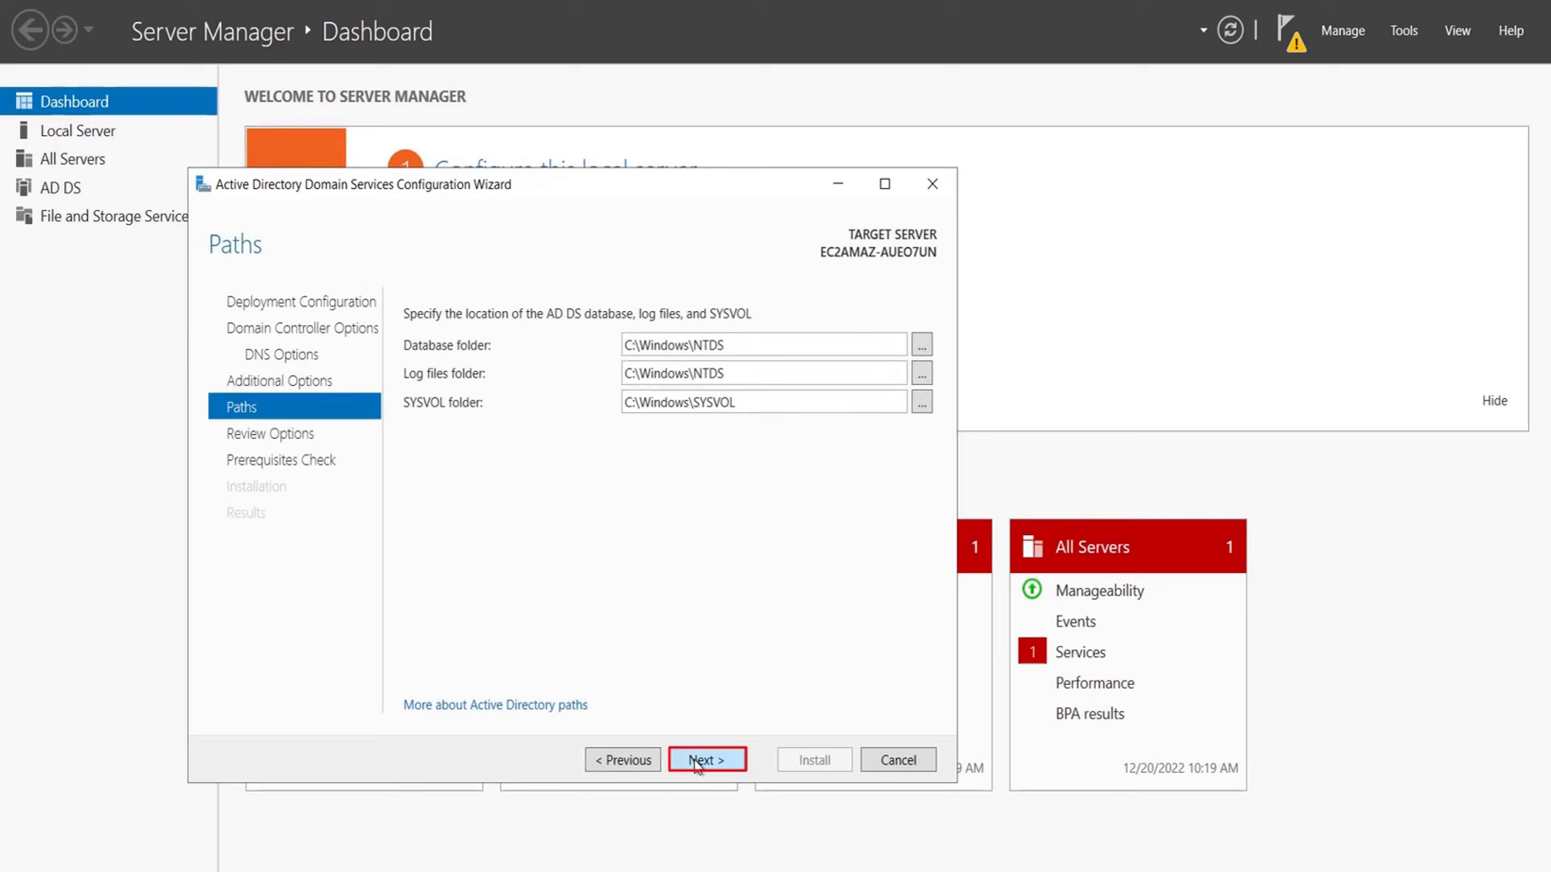
left_click(698, 764)
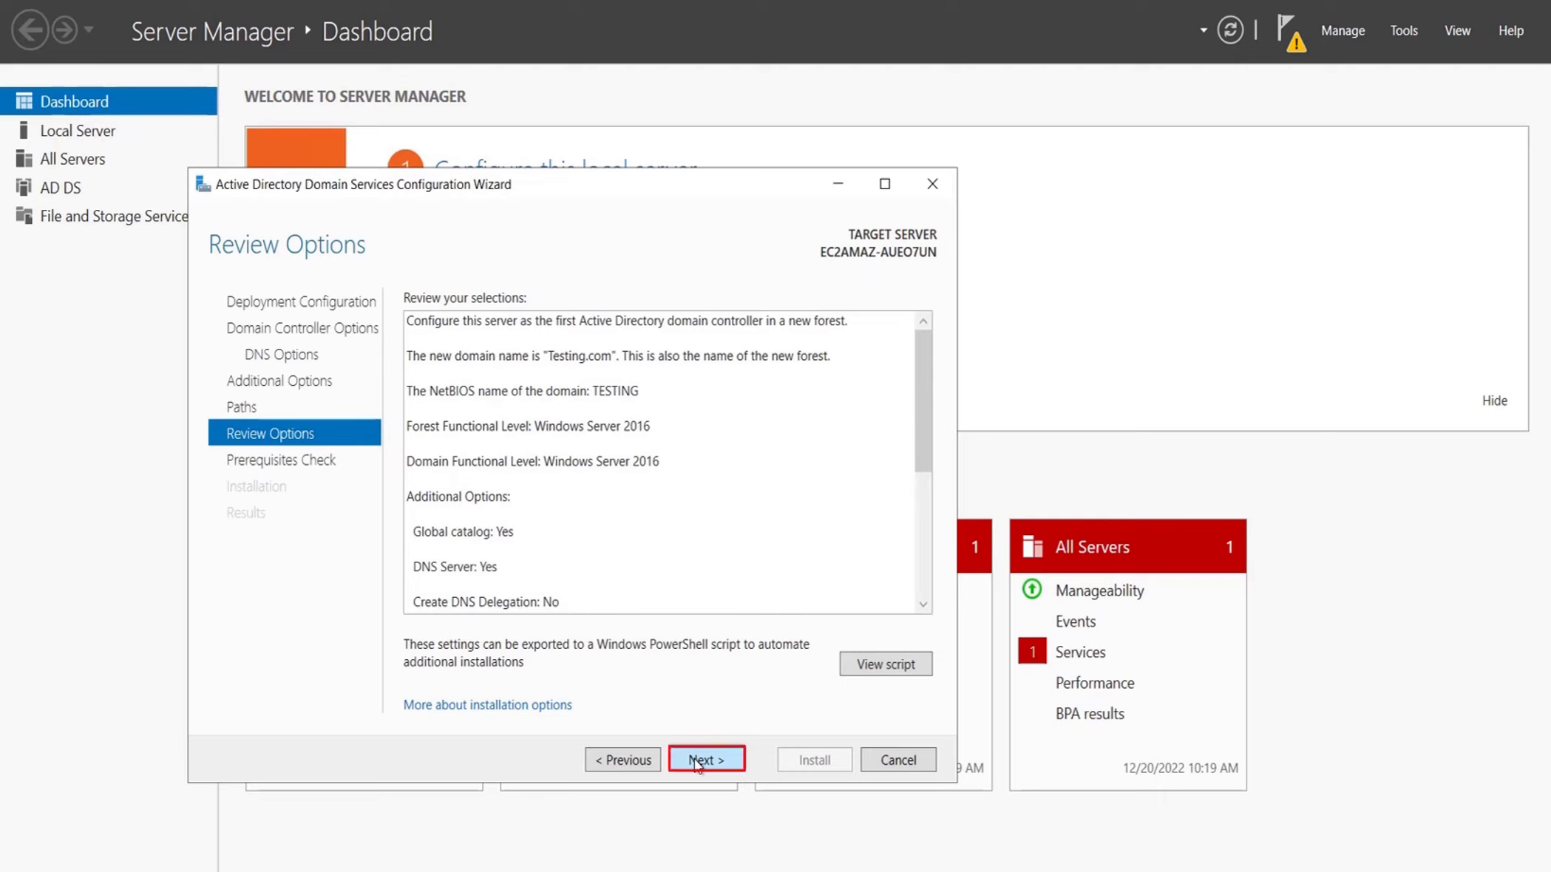
left_click(700, 764)
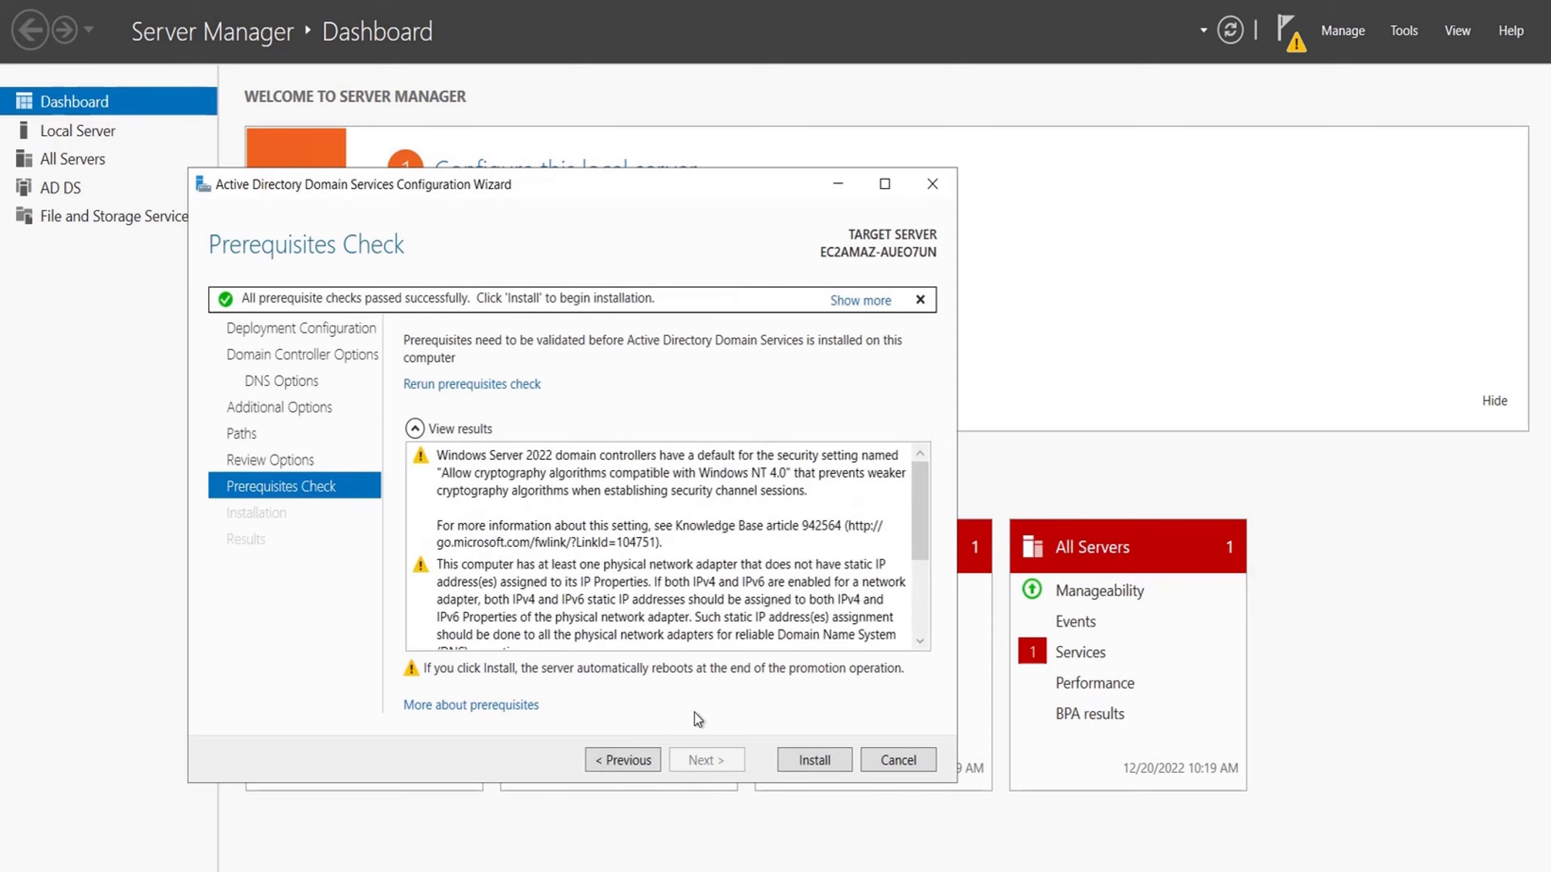
scroll(728, 575, "down", 3)
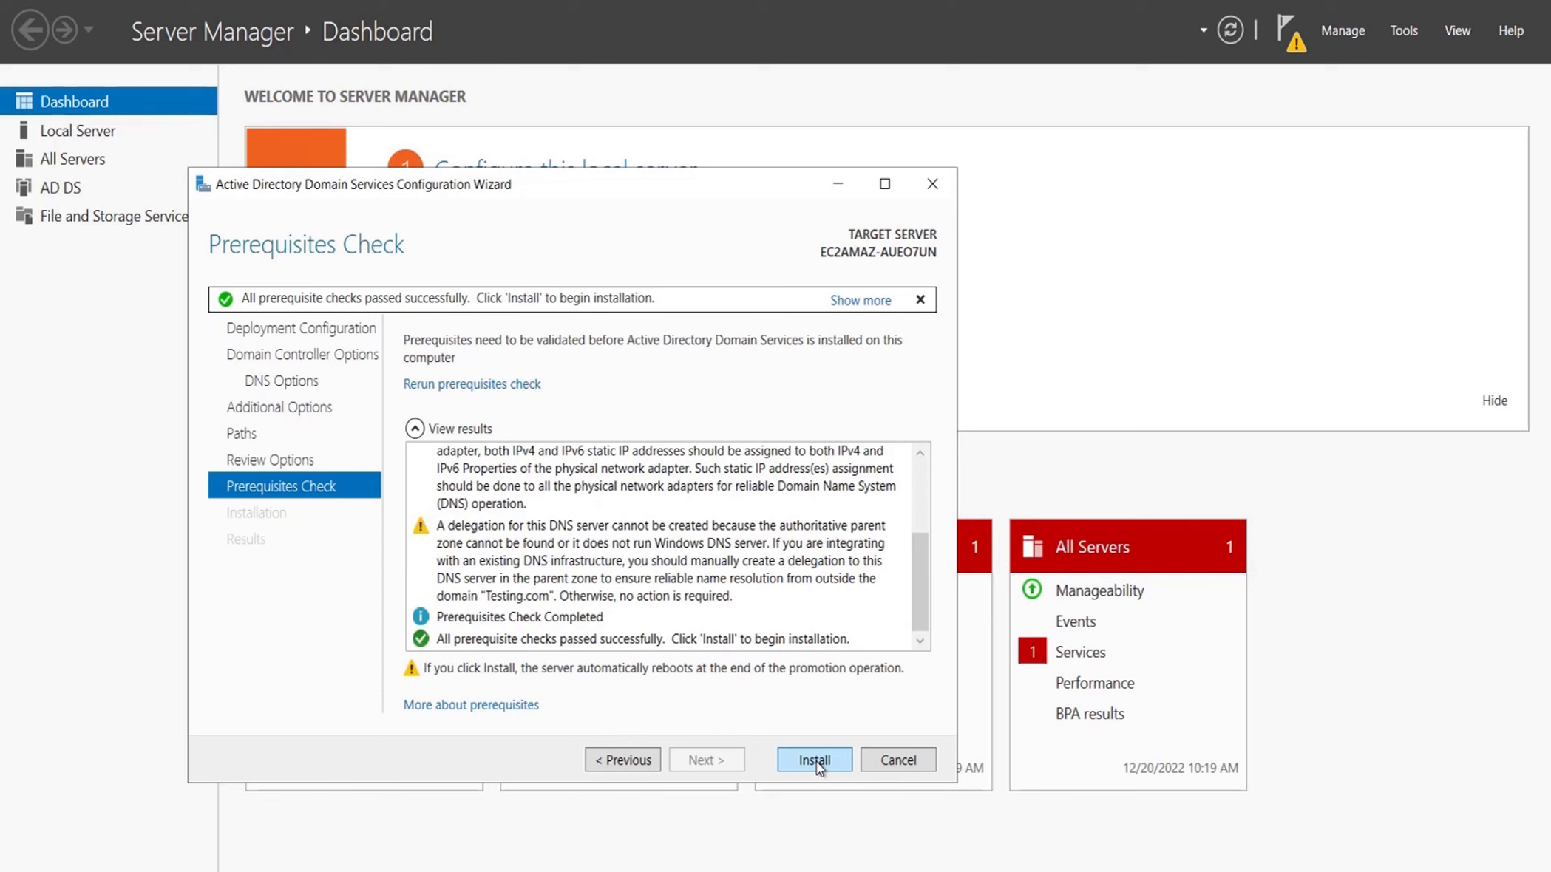
Install AD DS to promote the server to domain controller after the prerequisite checks pass.
left_click(814, 762)
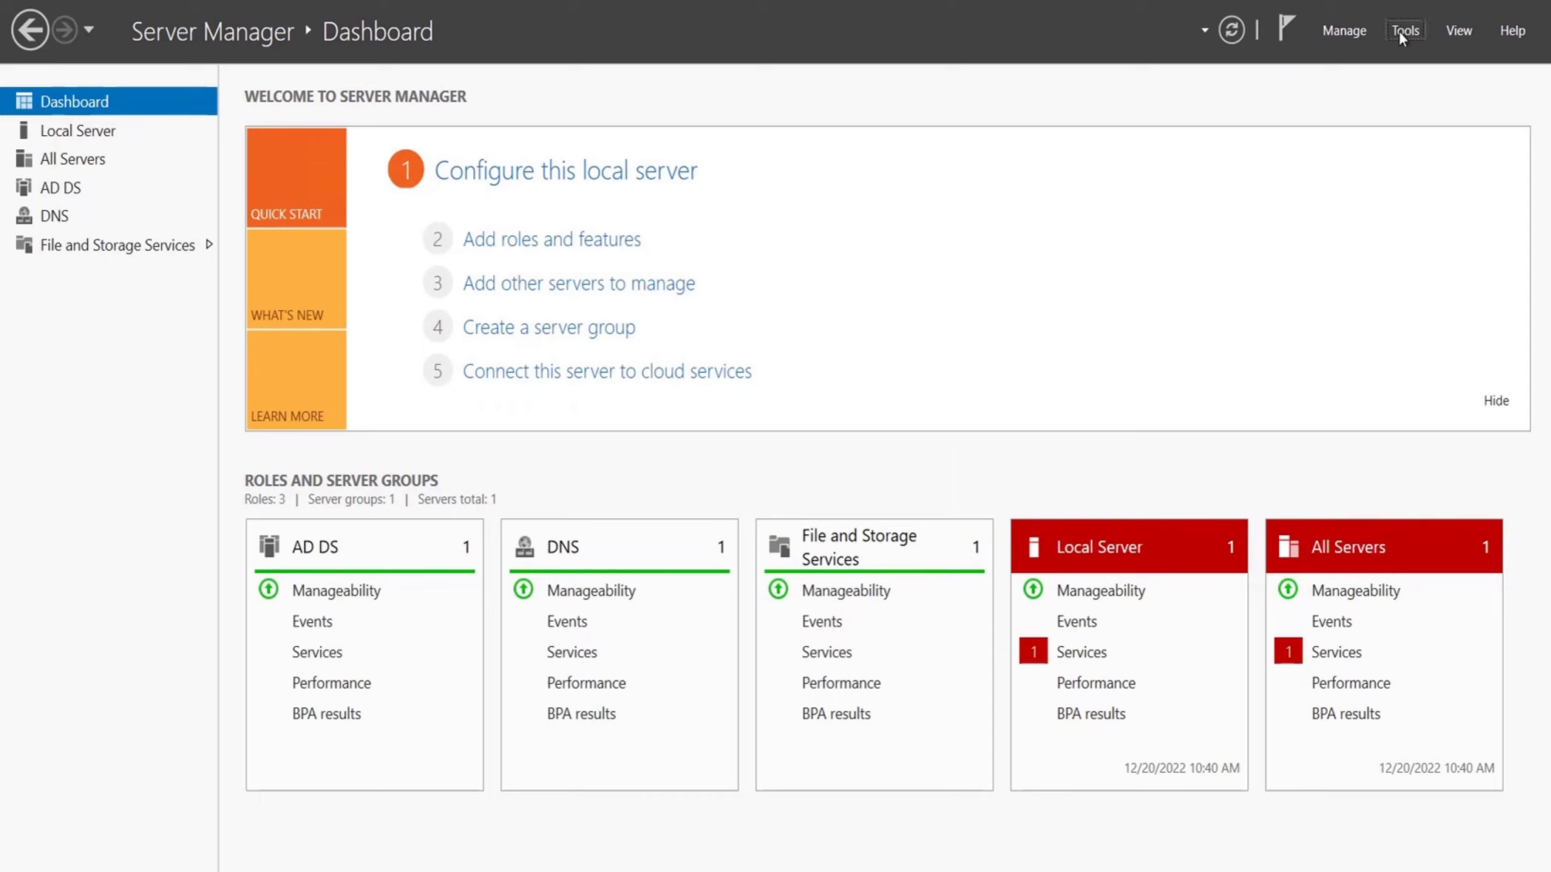
Launch Active Directory Users and Computers from the Tools menu, showing the Testing.com domain.
left_click(1404, 32)
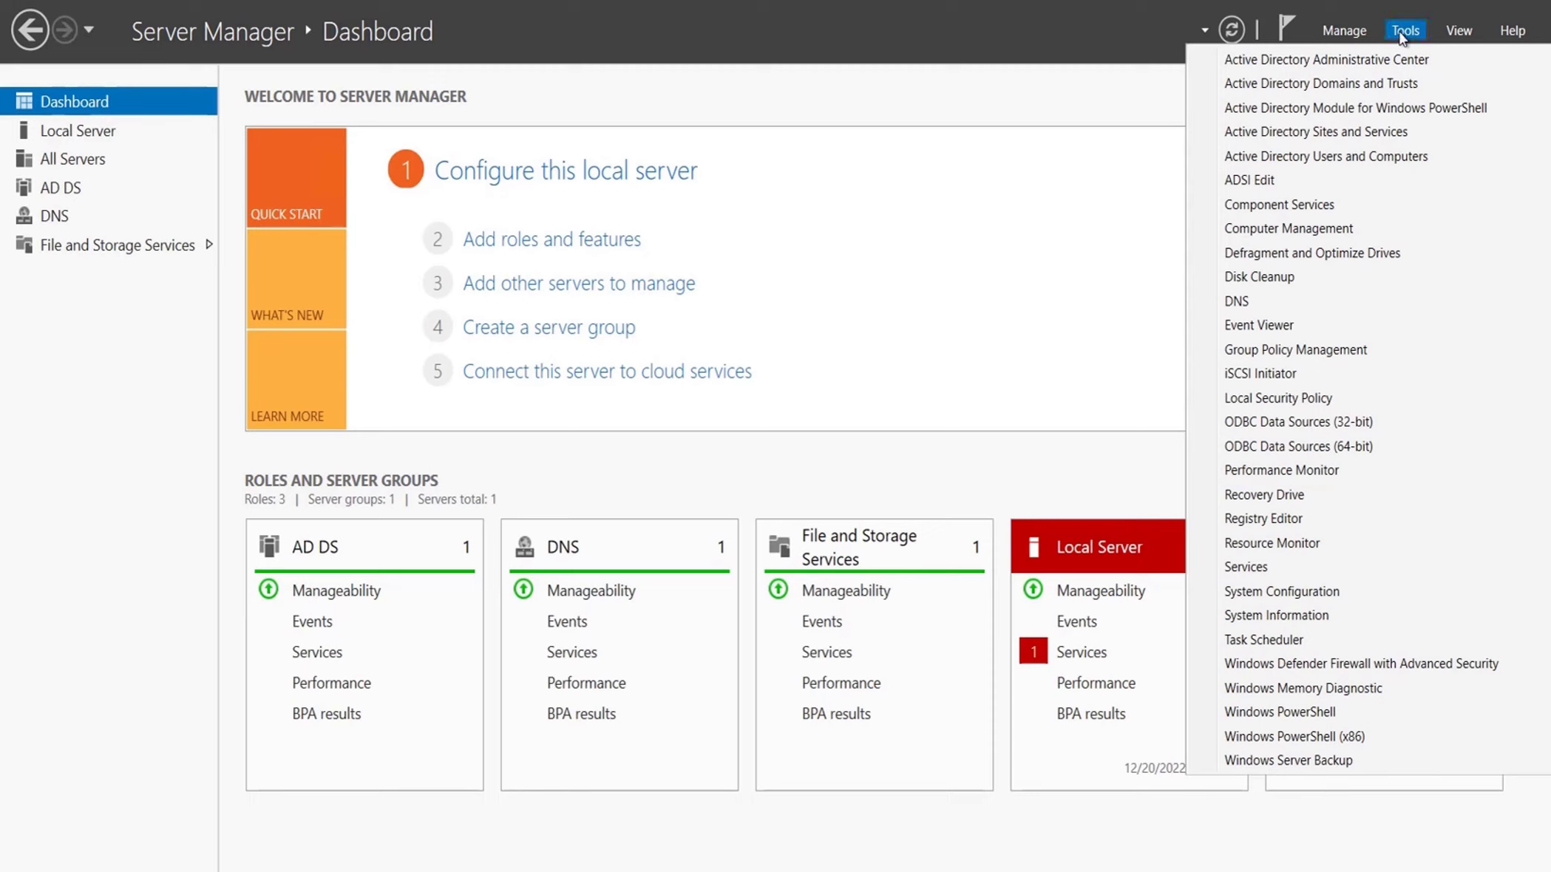
left_click(1357, 155)
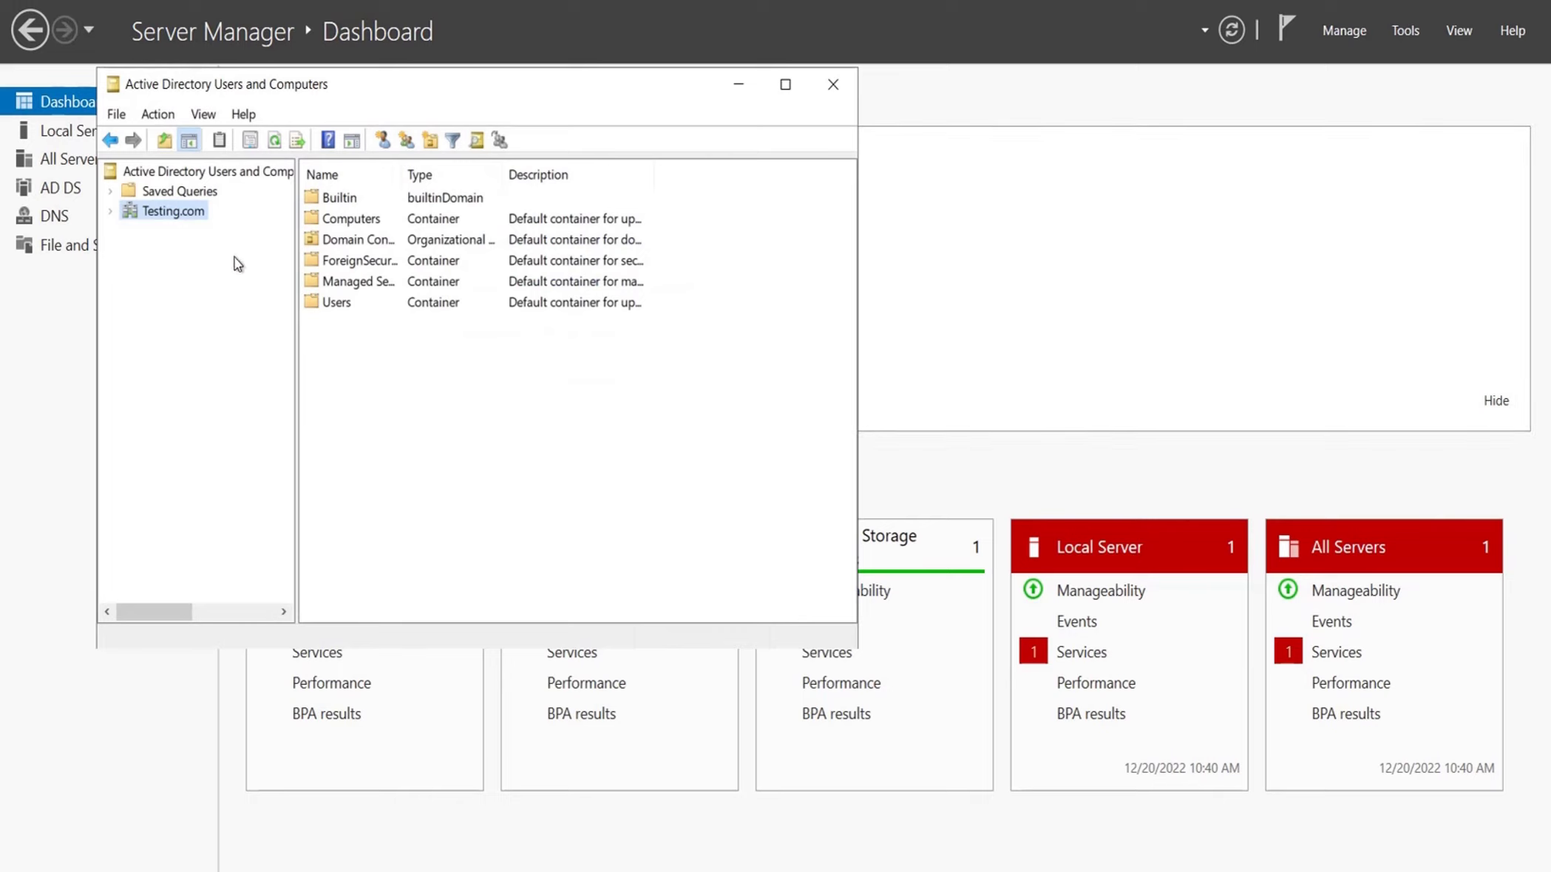
Open the Users container of Testing.com and begin creating a new user in it.
left_click(339, 313)
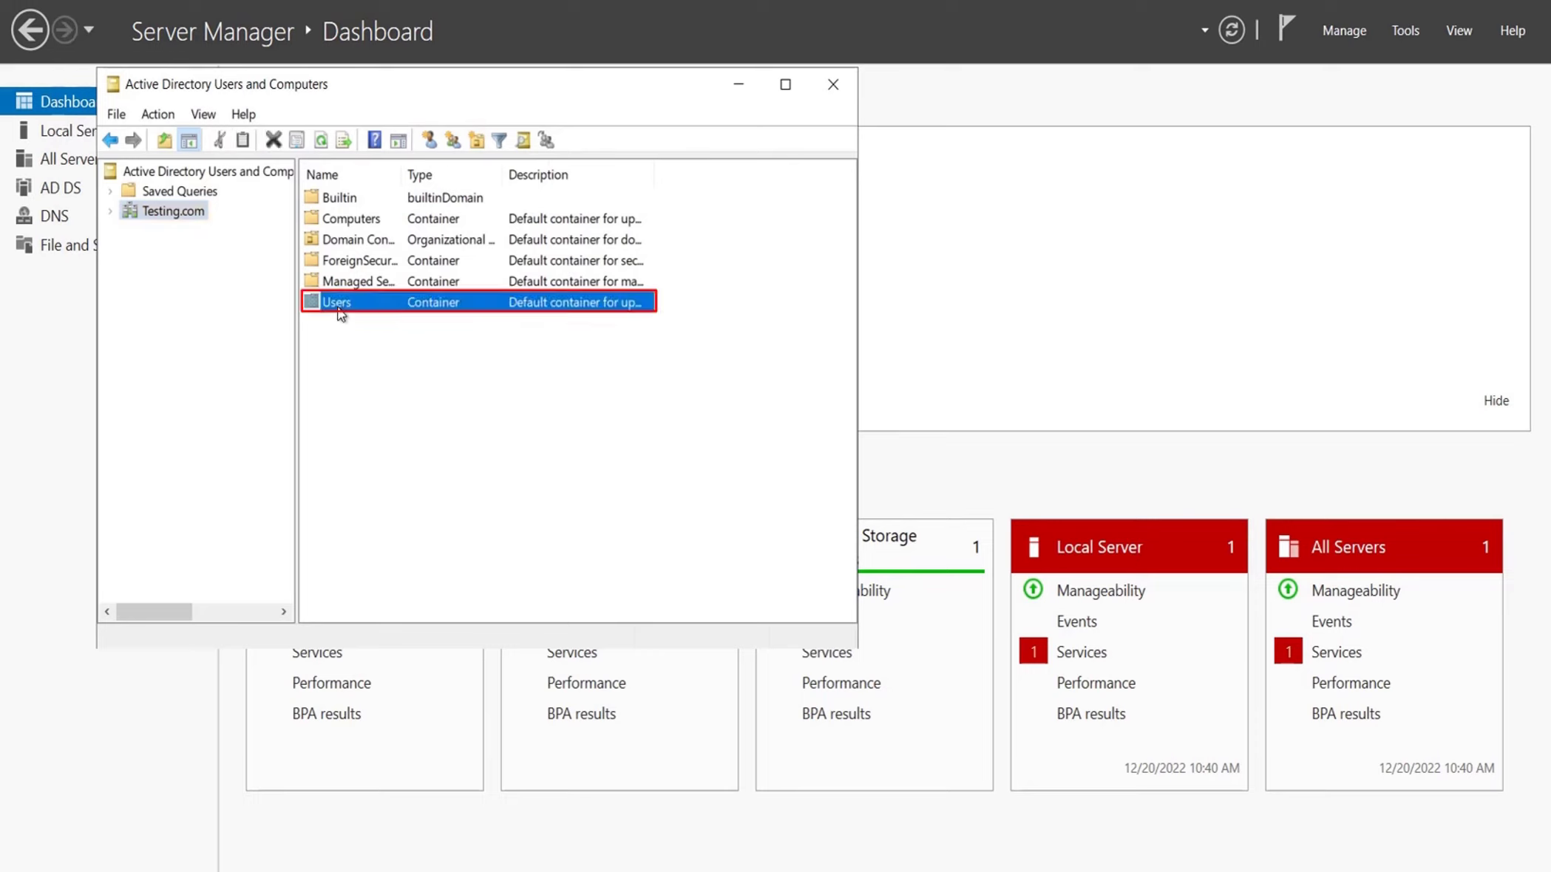
double_click(339, 313)
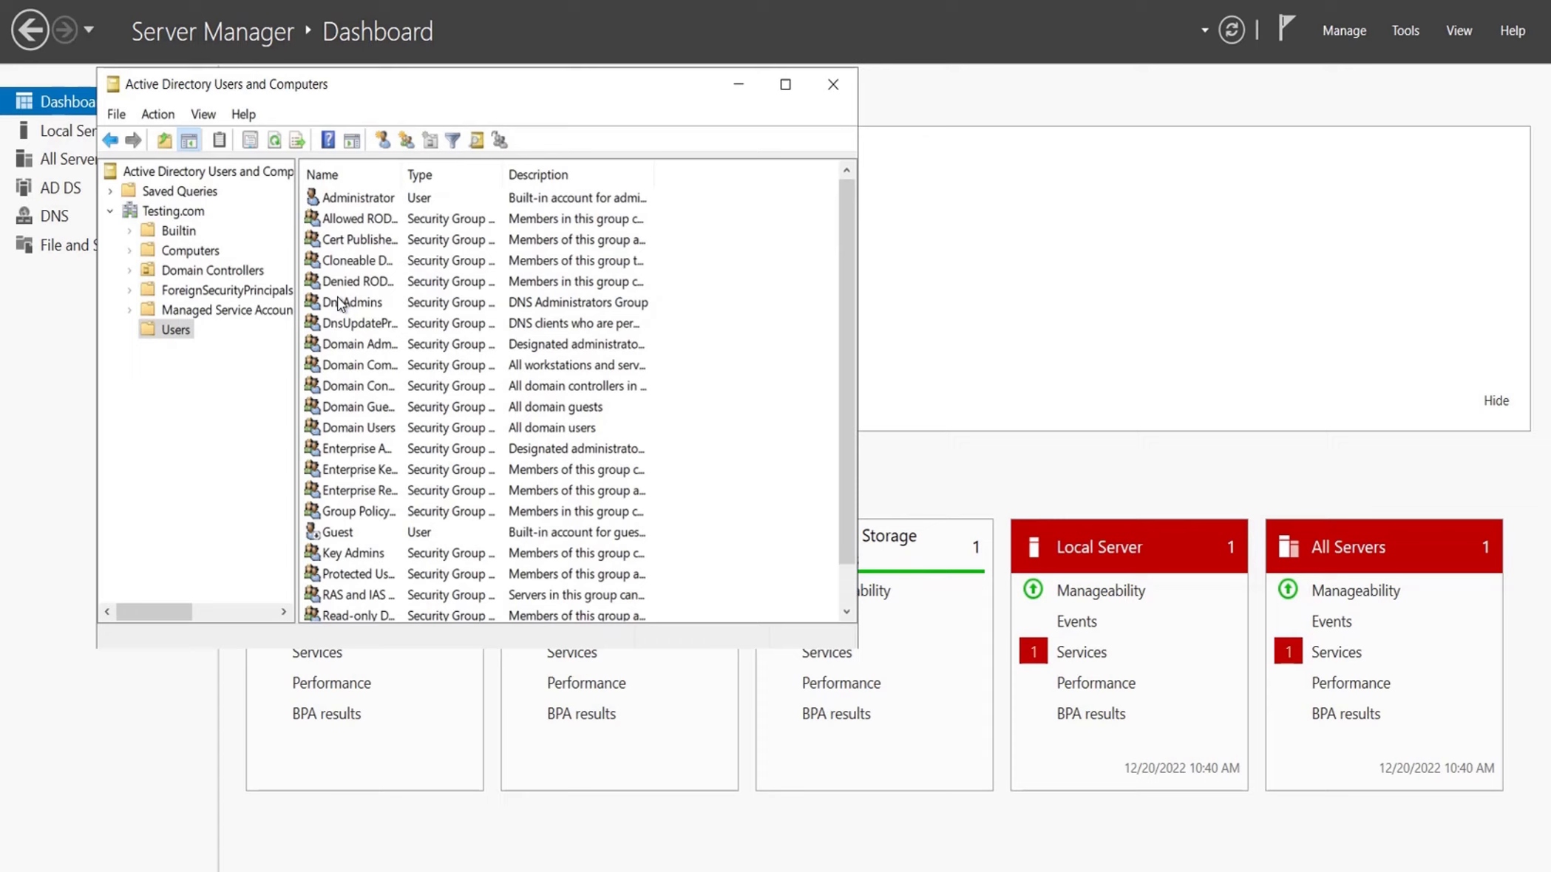
scroll(341, 304, "down", 1)
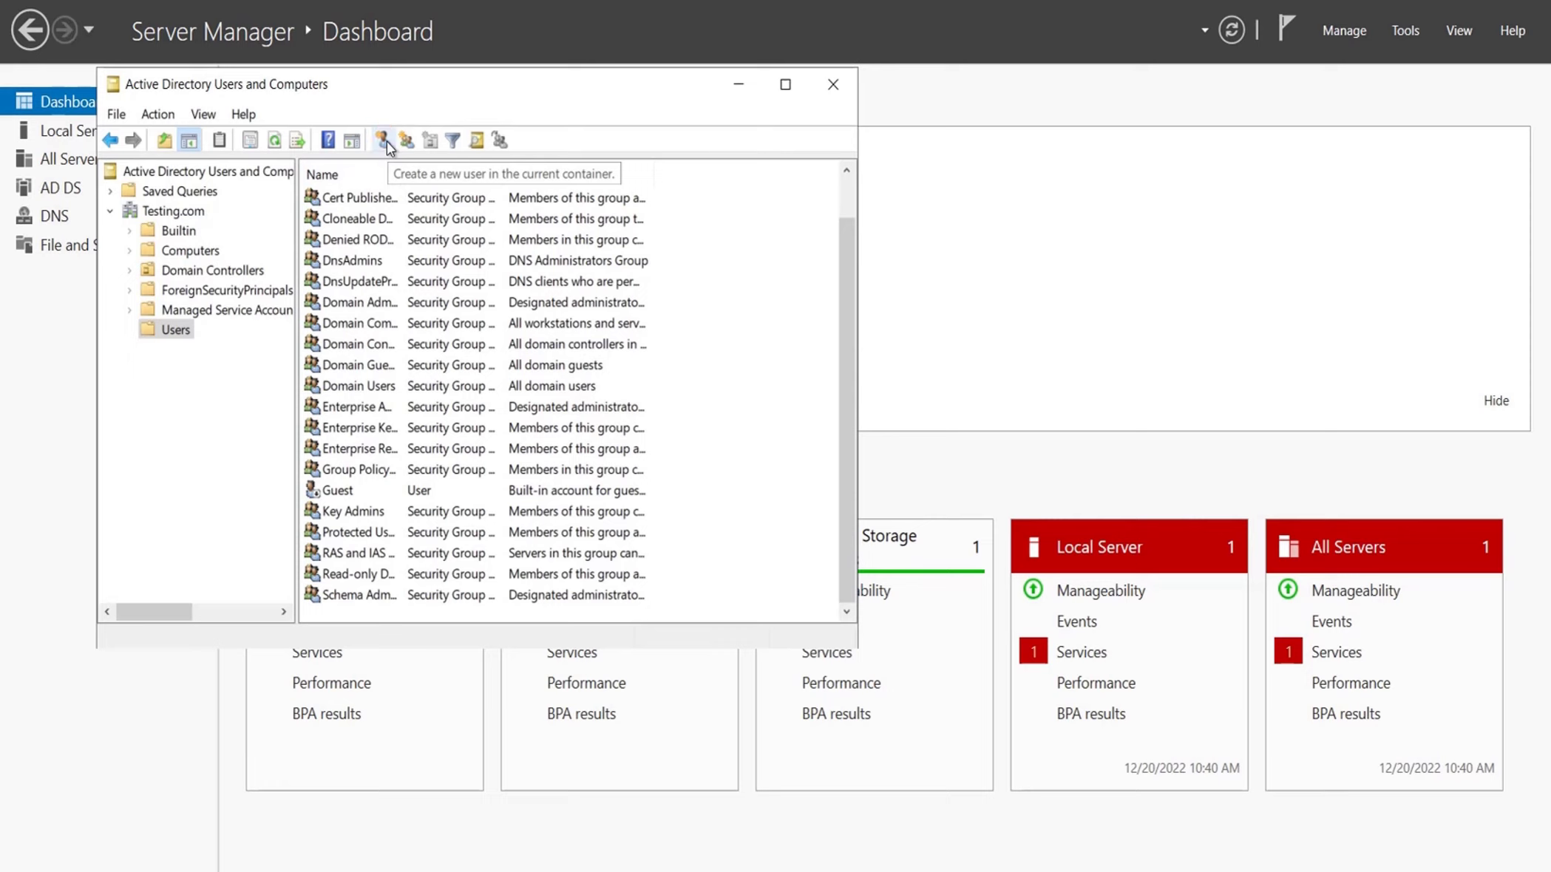
left_click(383, 141)
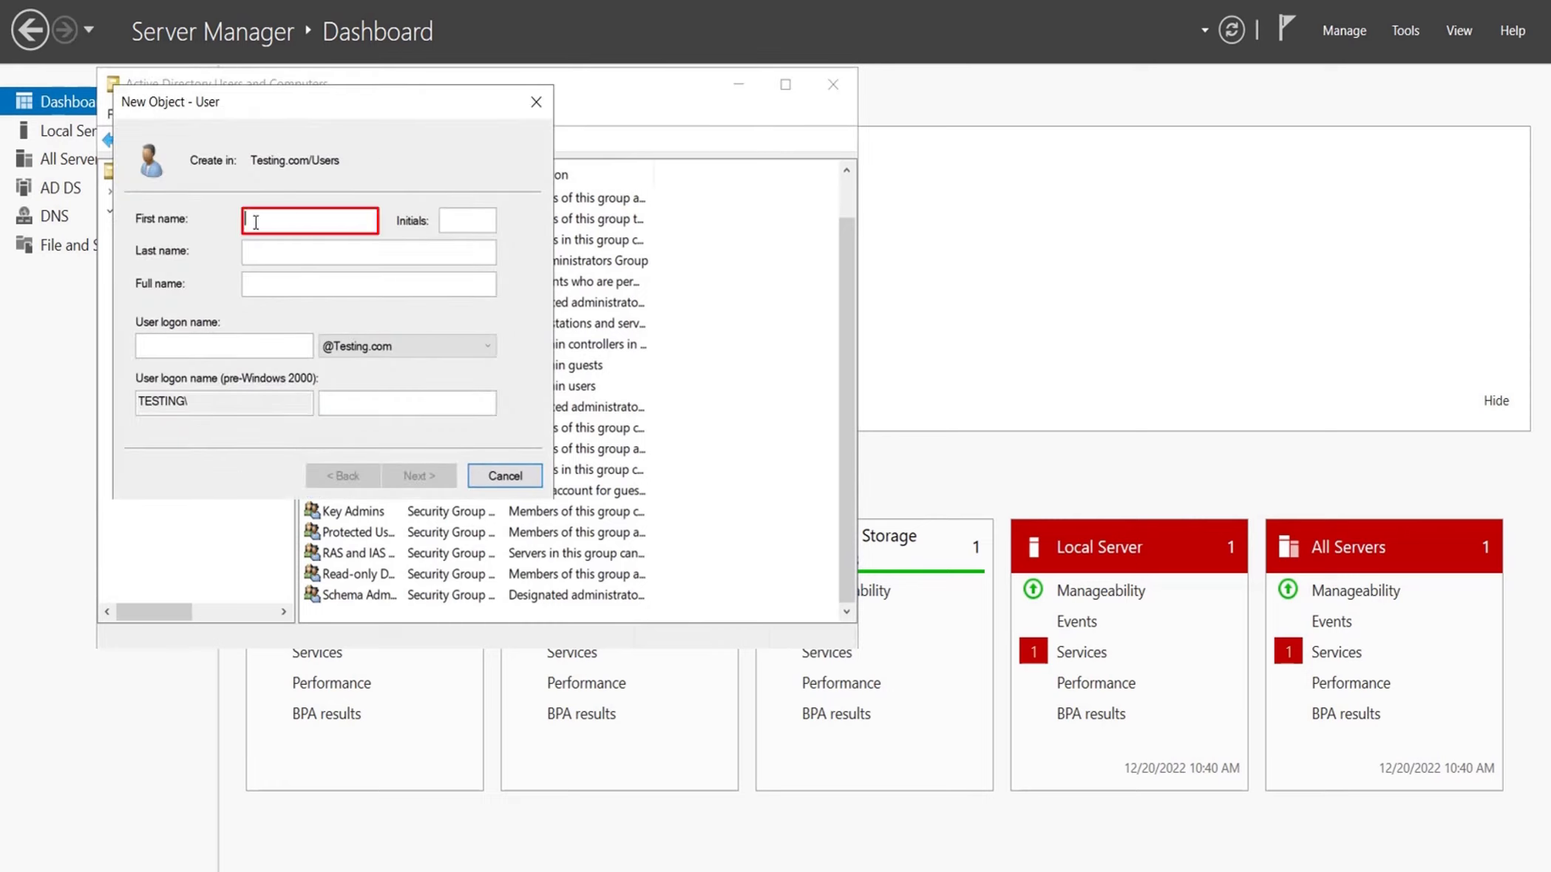
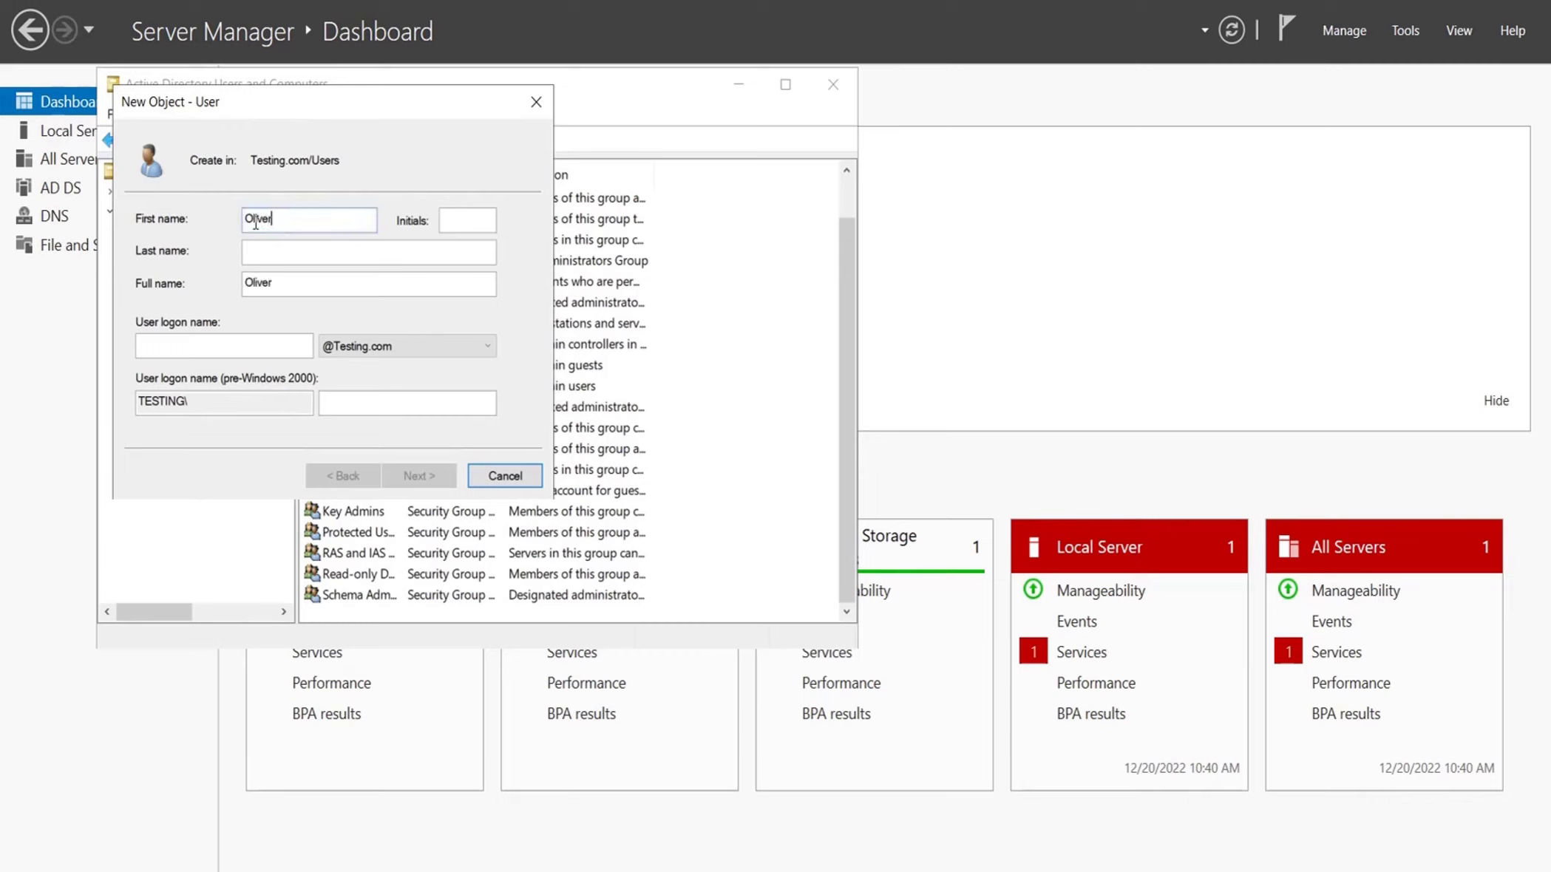
left_click(270, 253)
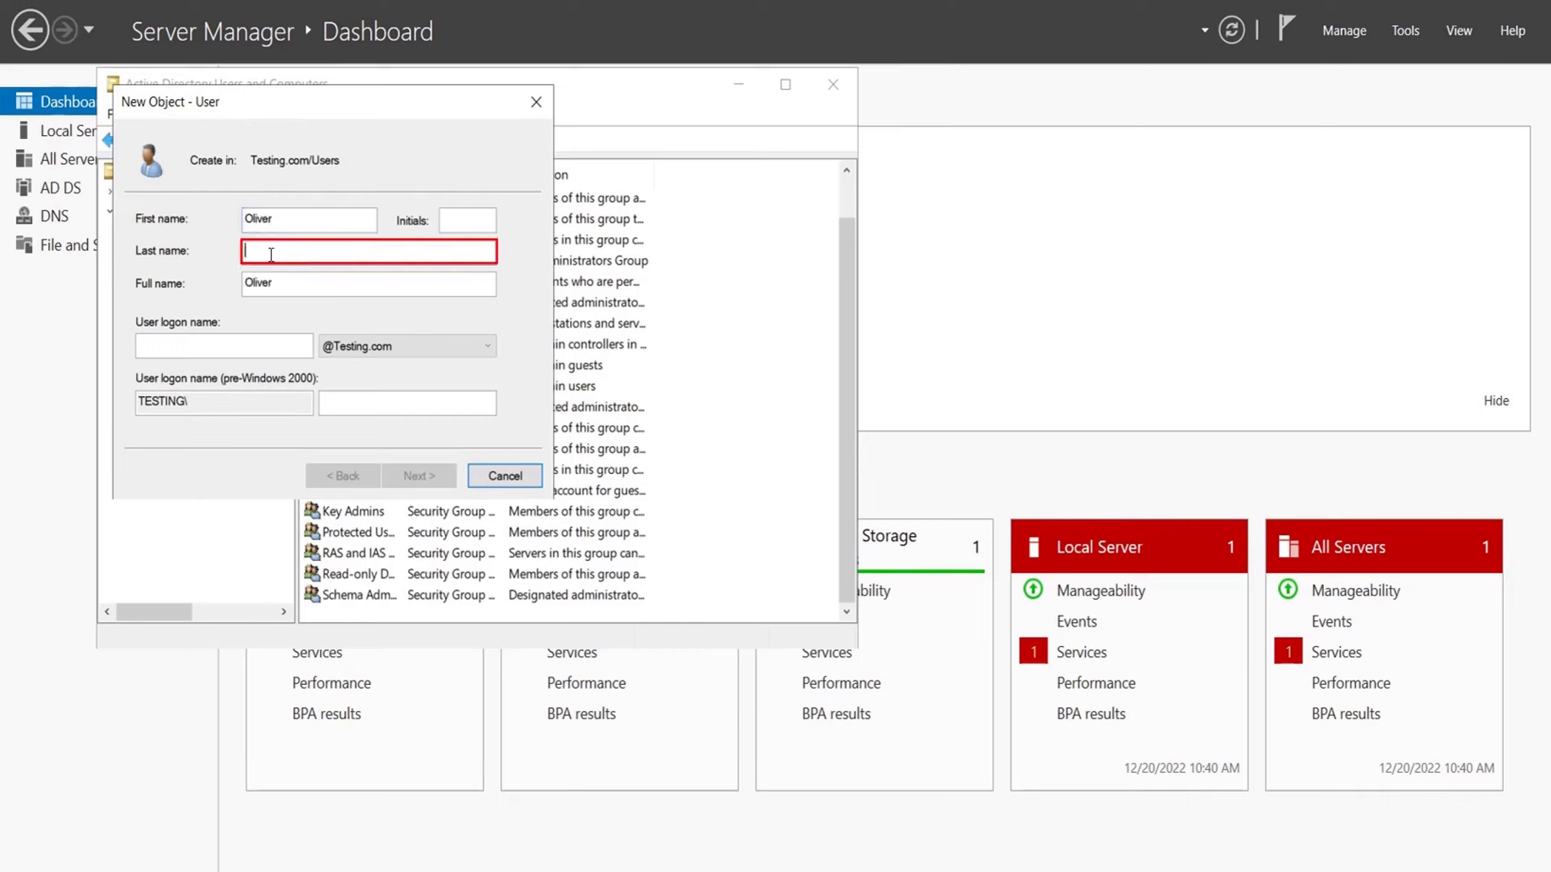
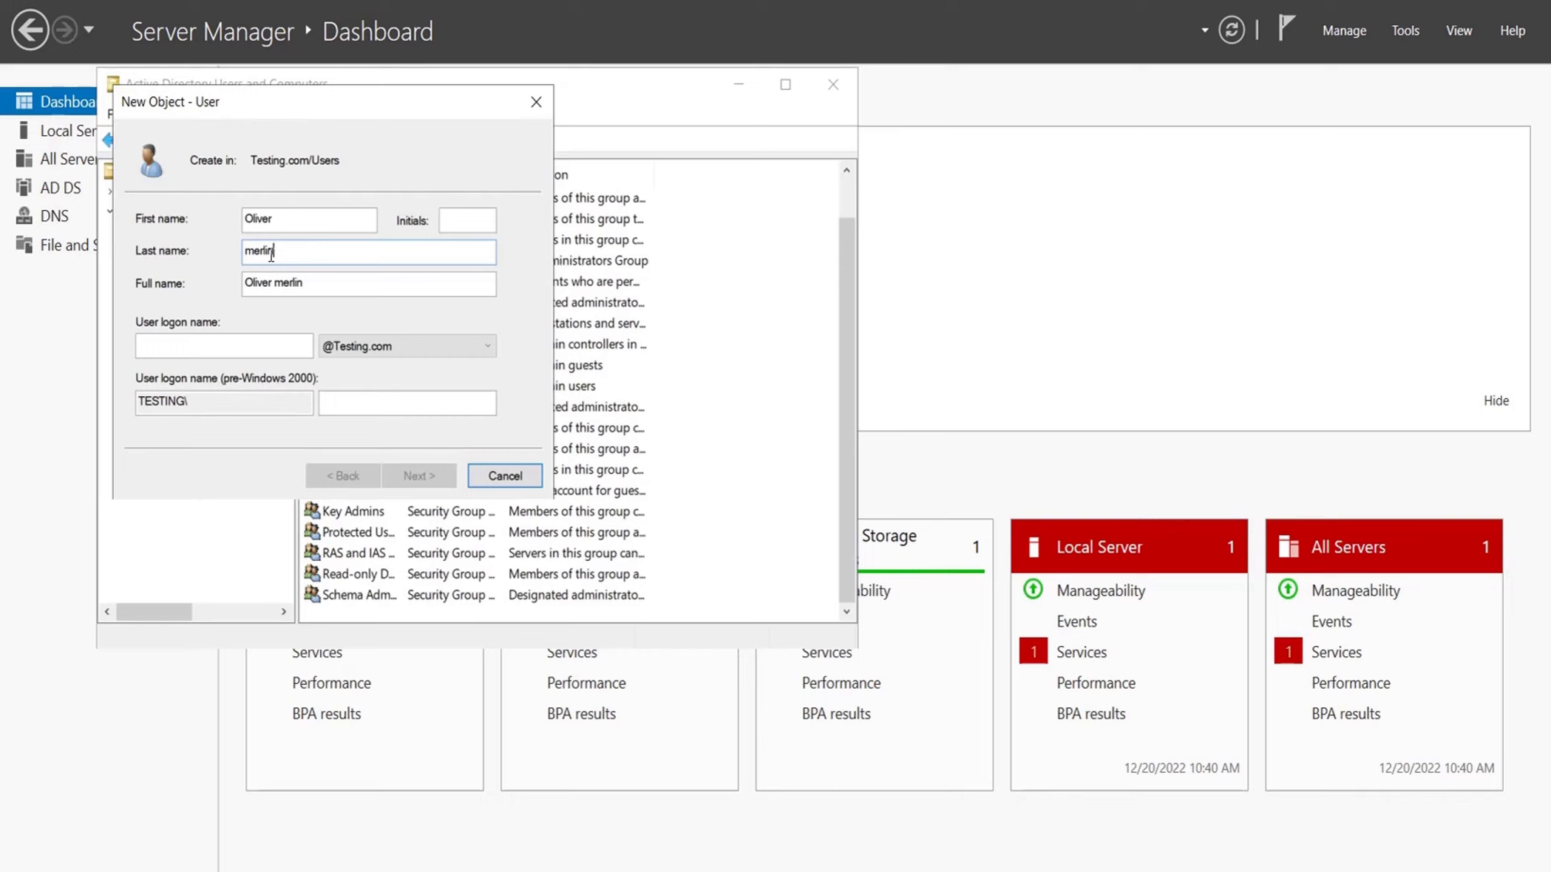
left_click(153, 350)
type("oli")
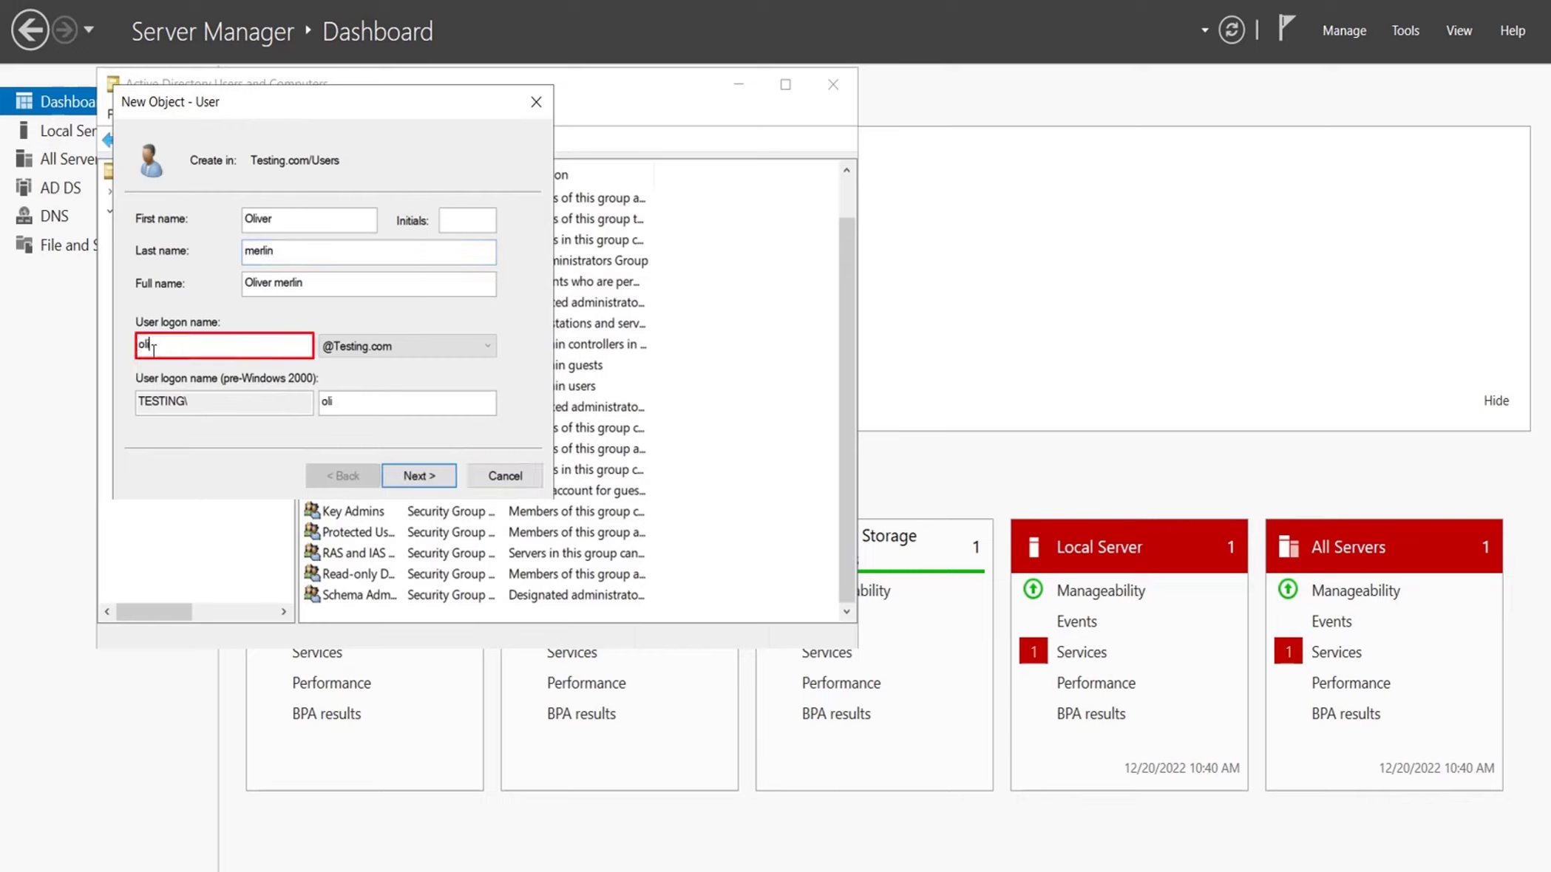
type("ver")
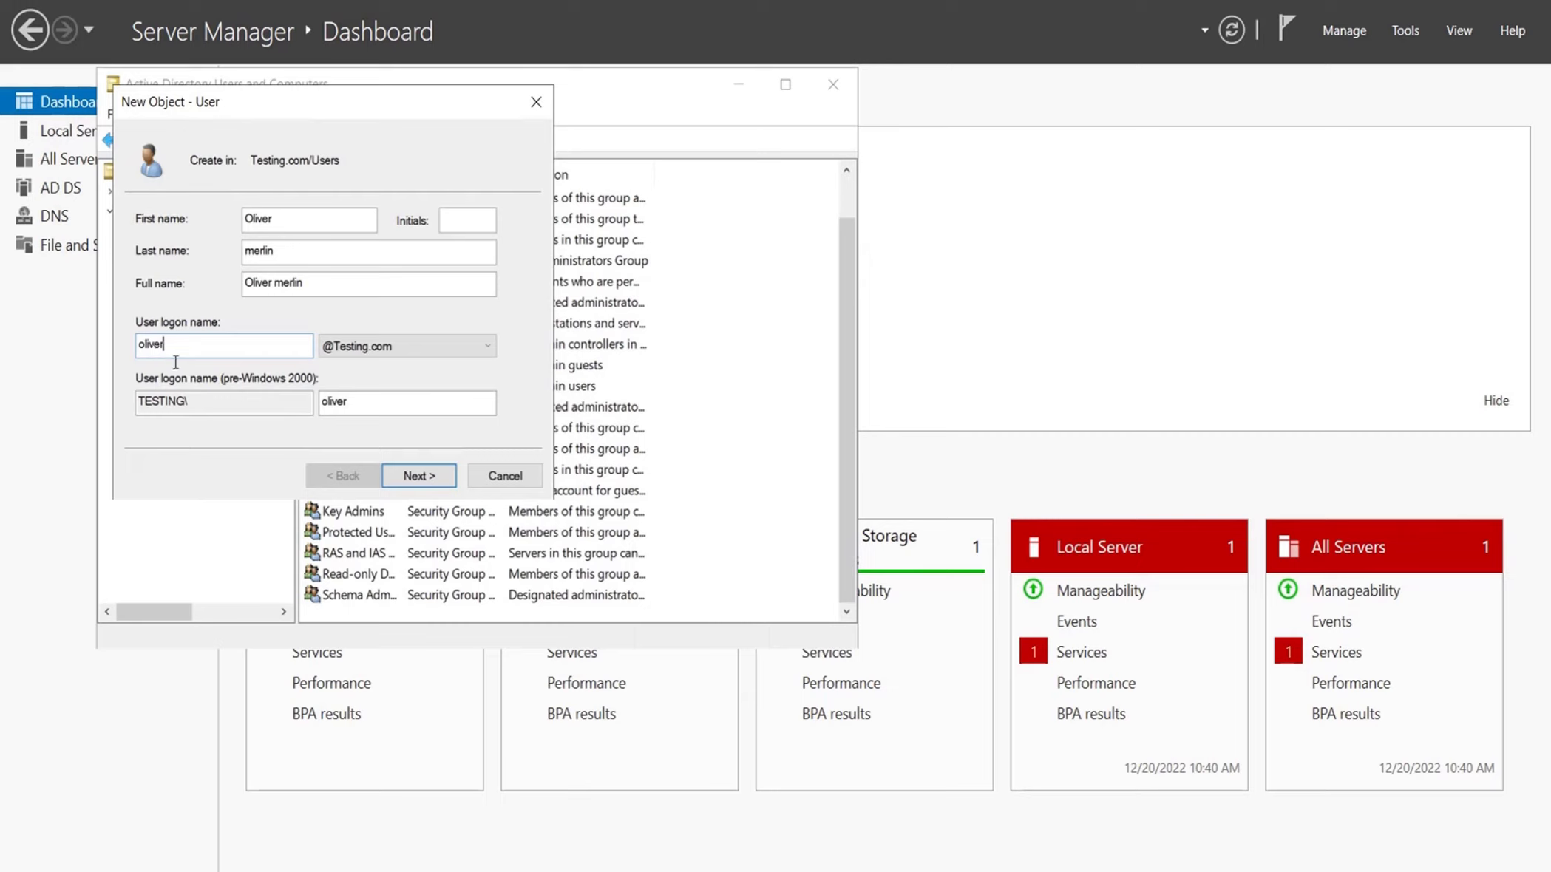
left_click(419, 477)
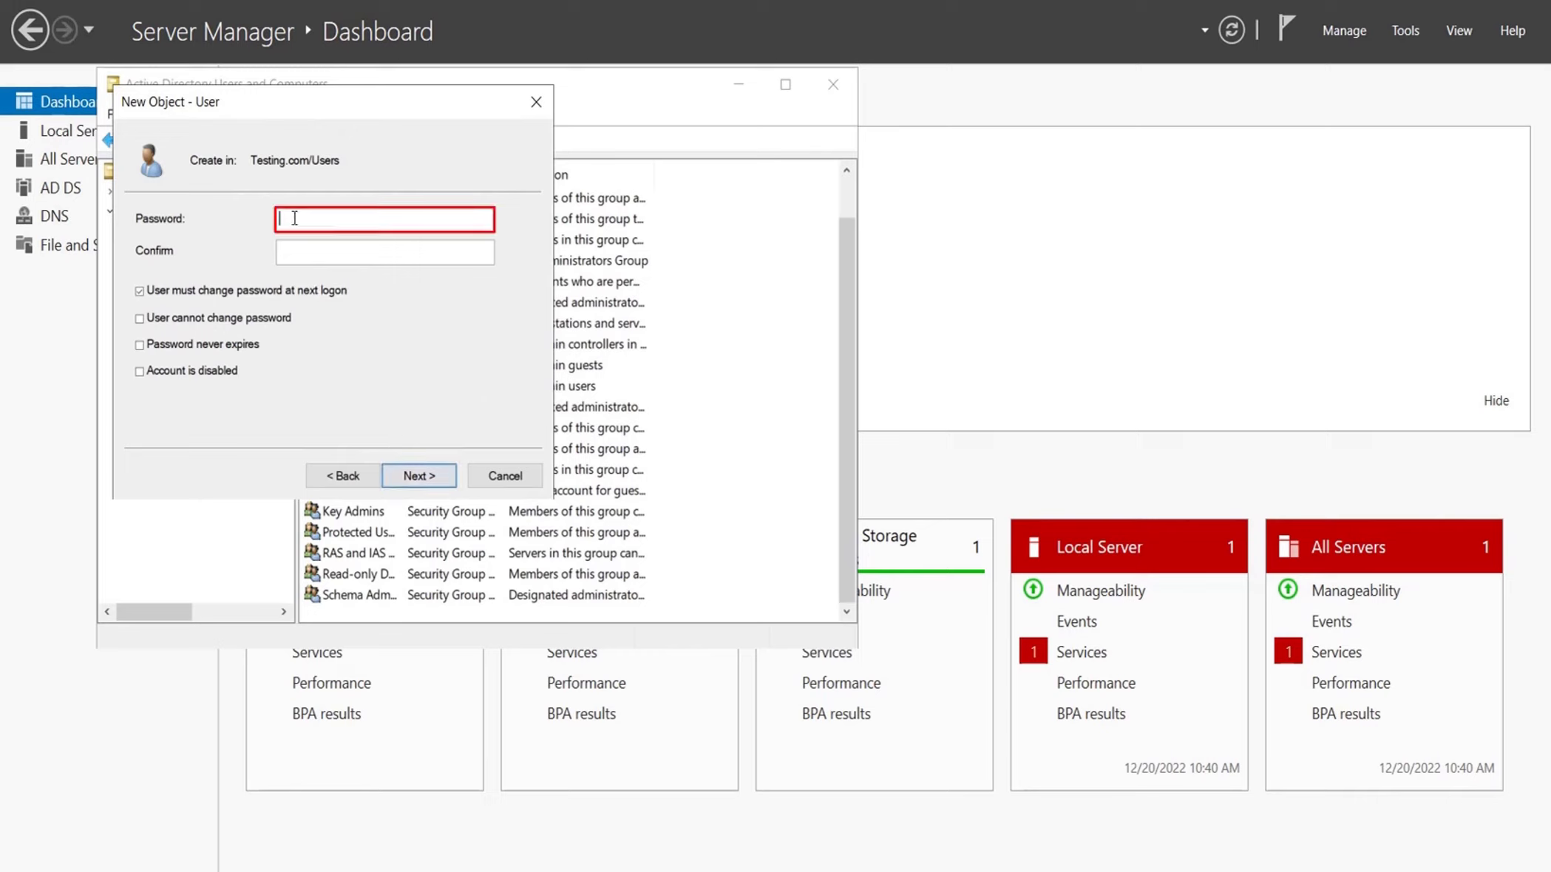
type("•••••")
type("••••••")
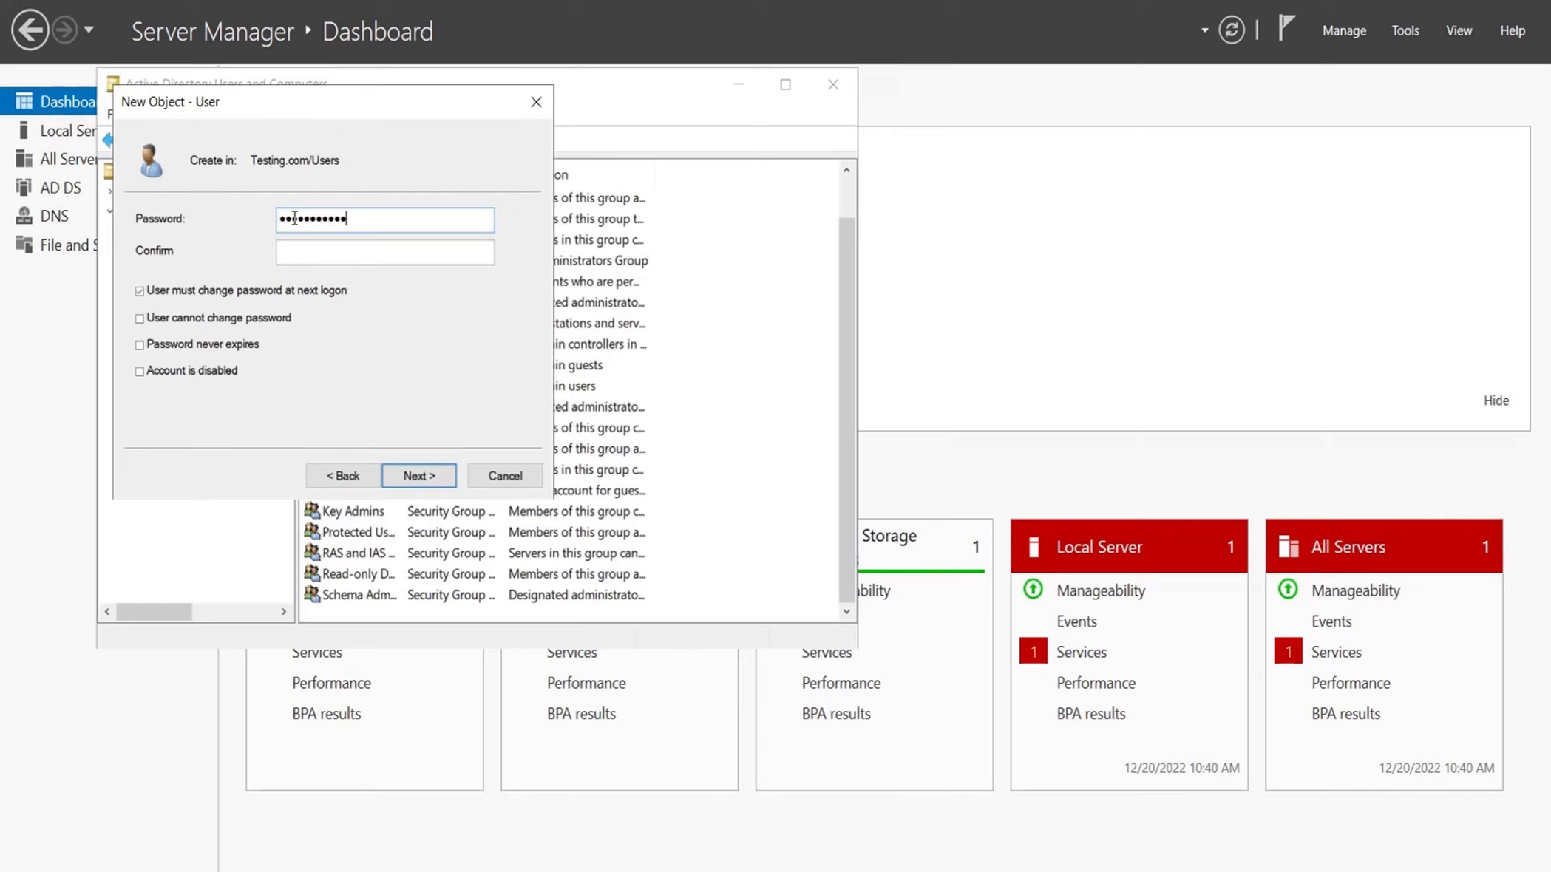
type("•")
left_click(299, 251)
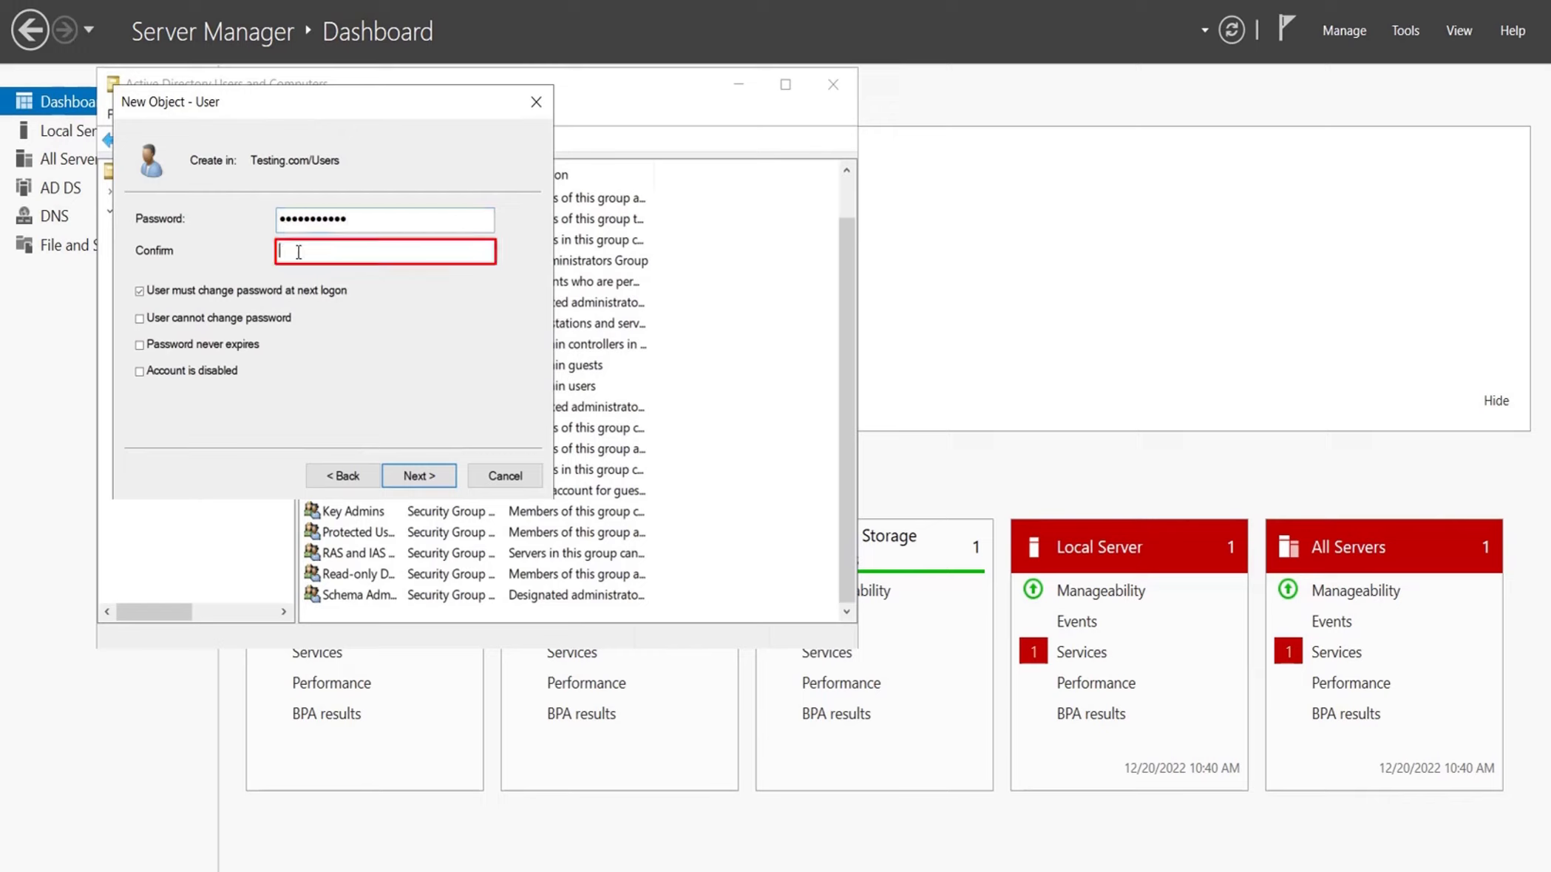
type("••••••")
type("•••••")
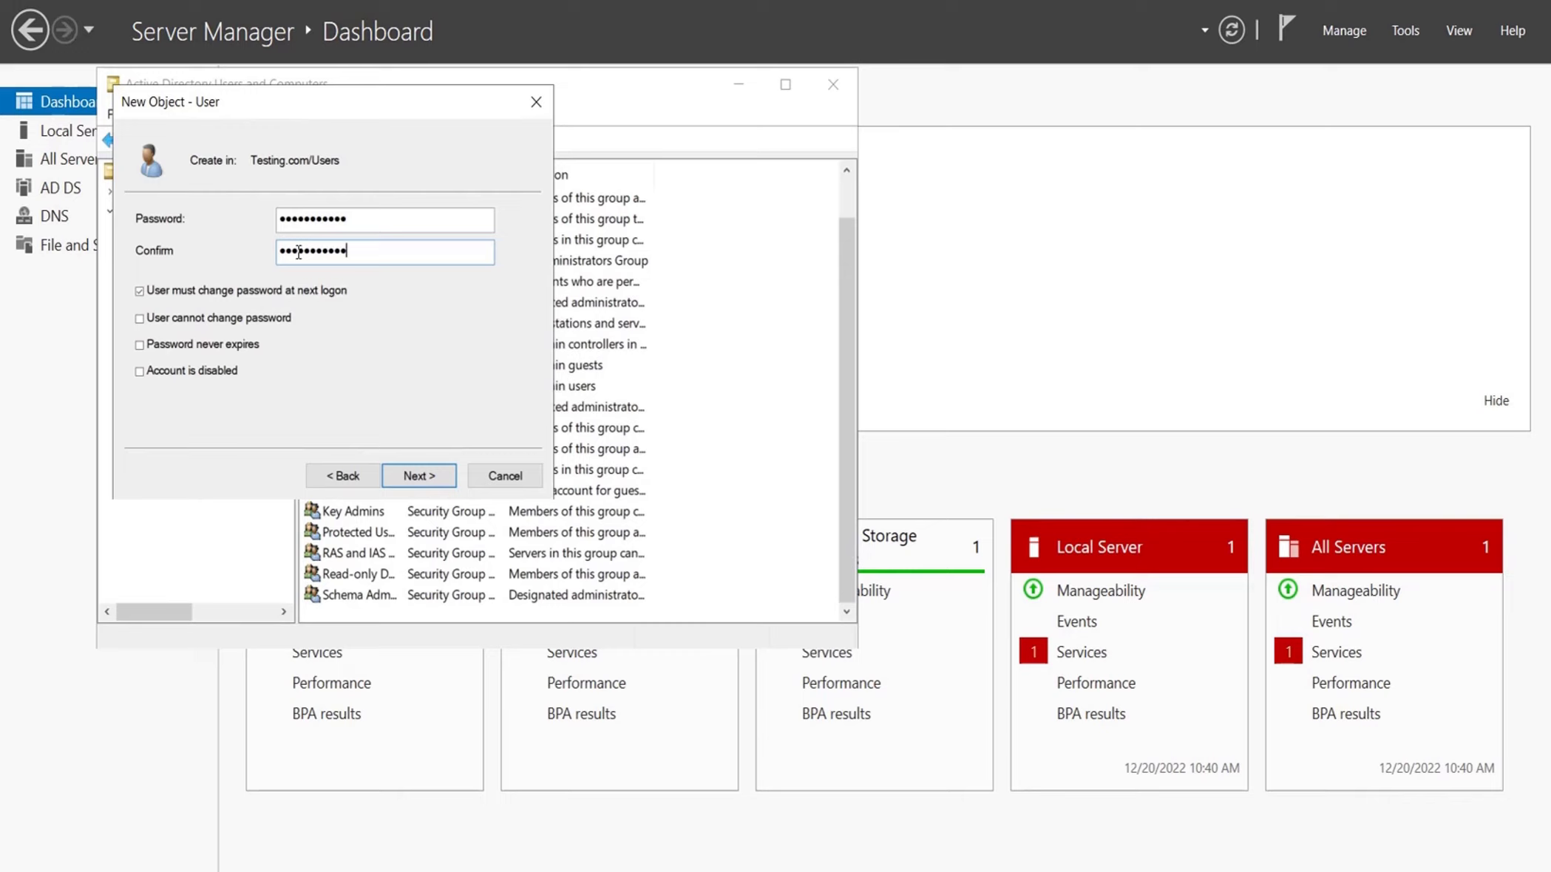
left_click(417, 478)
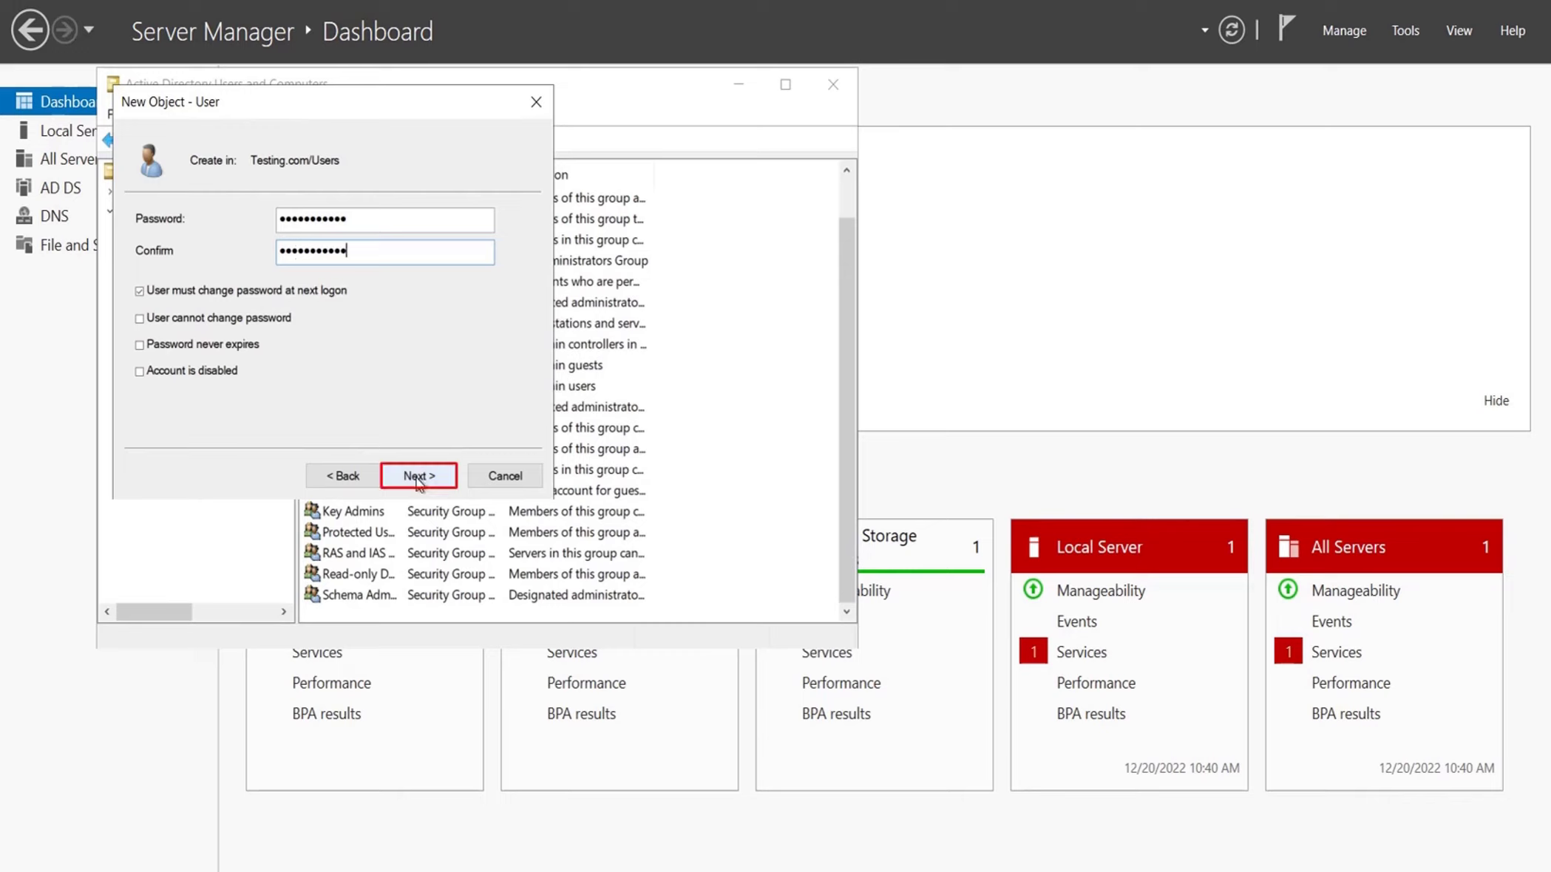
left_click(418, 478)
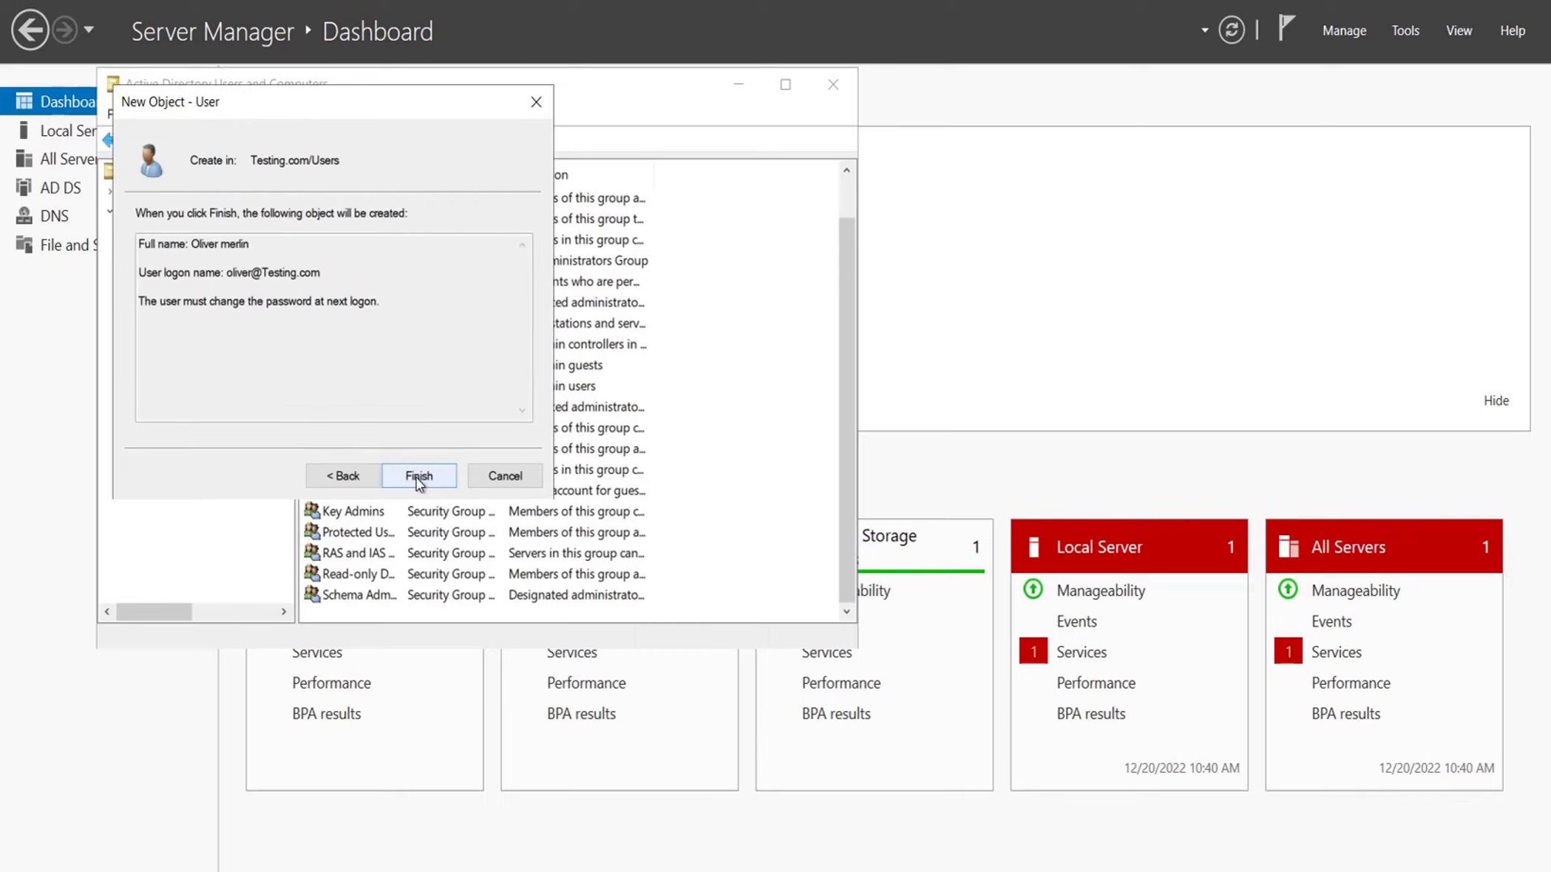